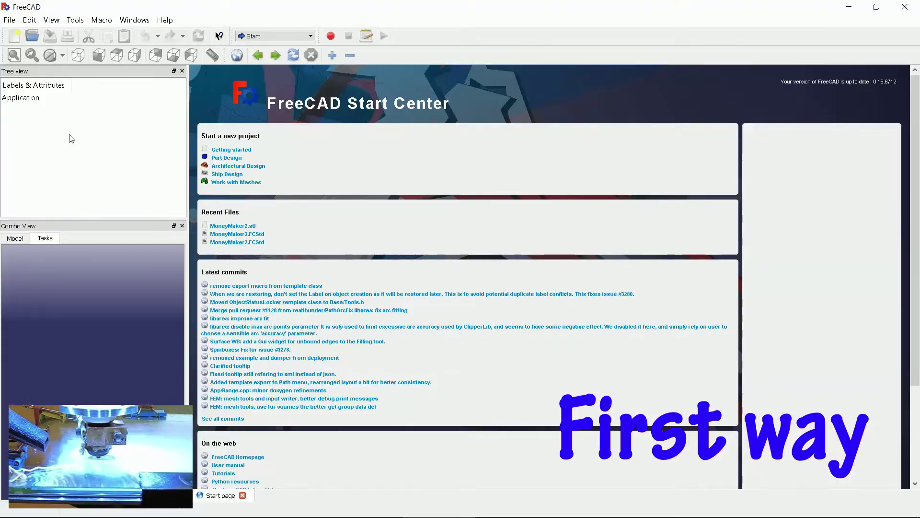
Create a new document in the Part Design workbench and start a sketch on the XY plane.
click(12, 43)
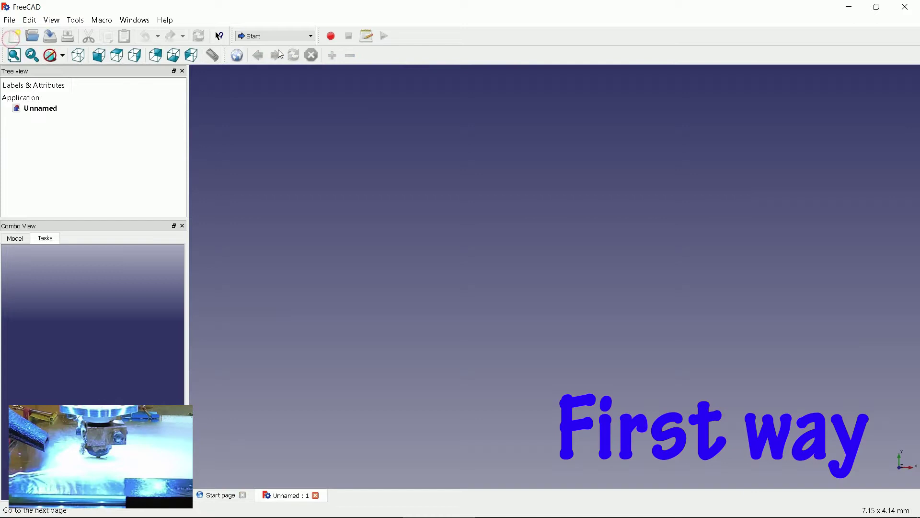
click(276, 37)
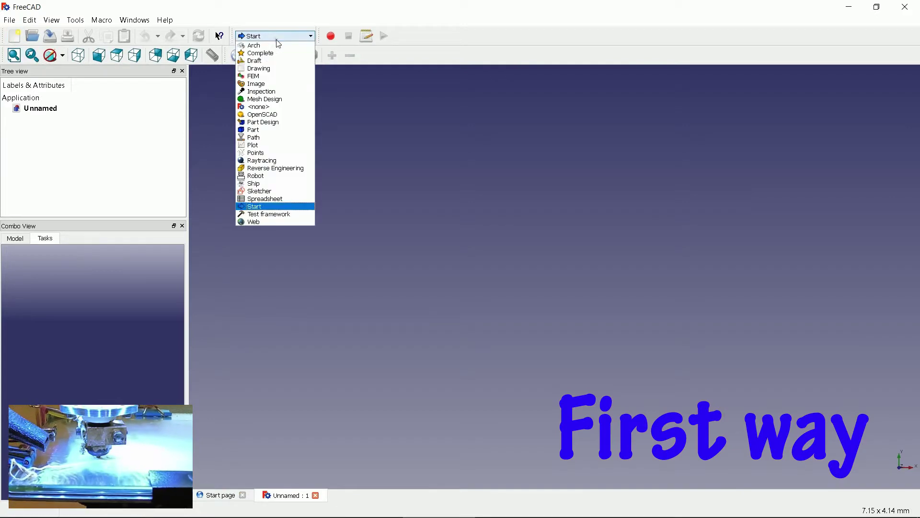
click(280, 122)
click(99, 154)
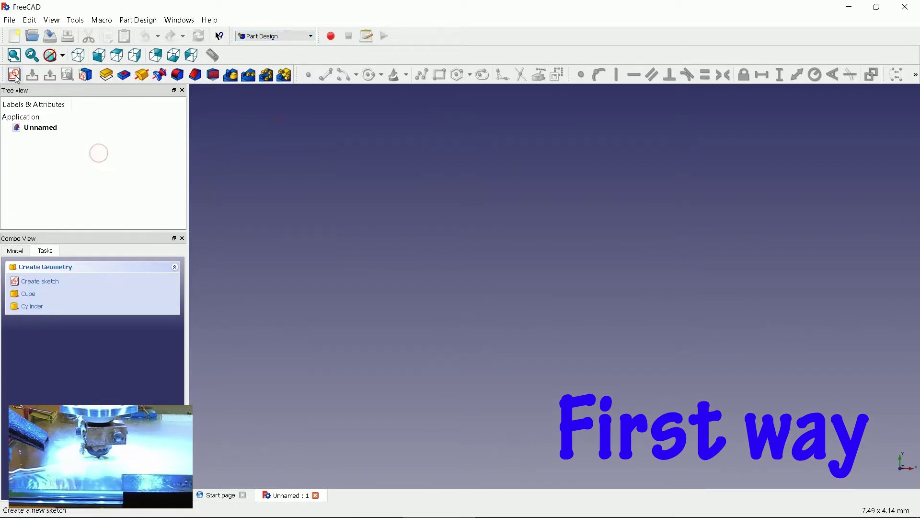
click(16, 76)
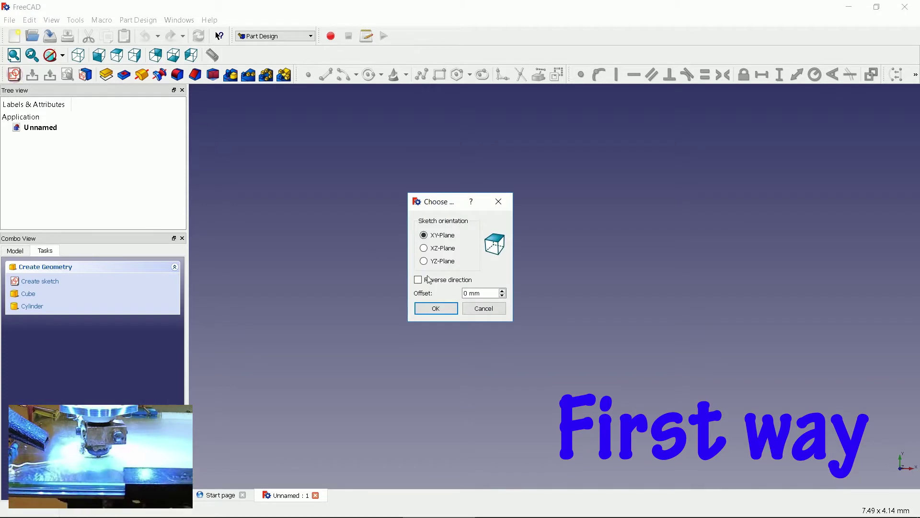
click(438, 310)
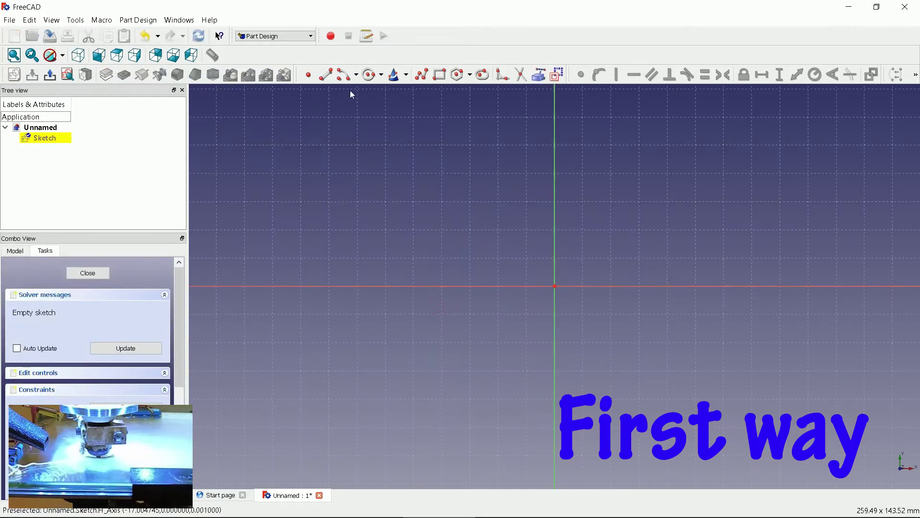
Draw a semicircular arc above the horizontal axis and close it with a straight base line.
click(344, 75)
click(530, 272)
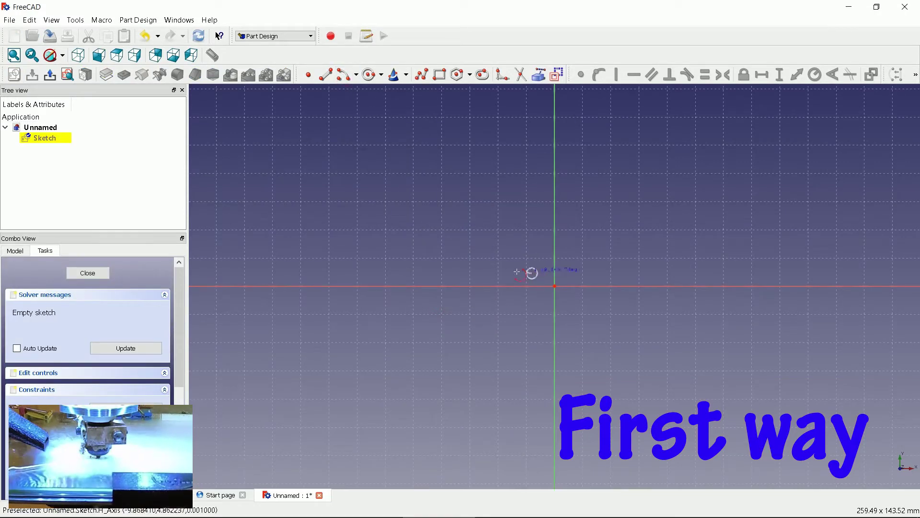
click(461, 270)
click(604, 273)
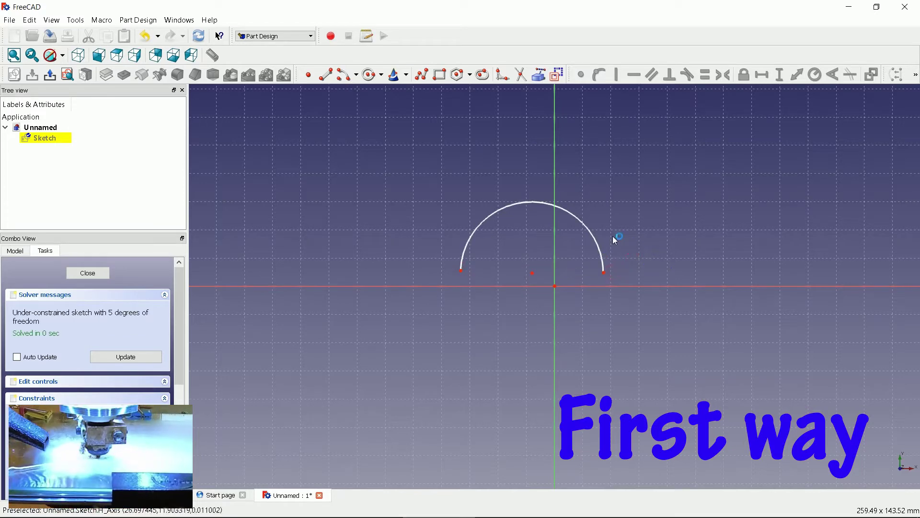
right_click(613, 238)
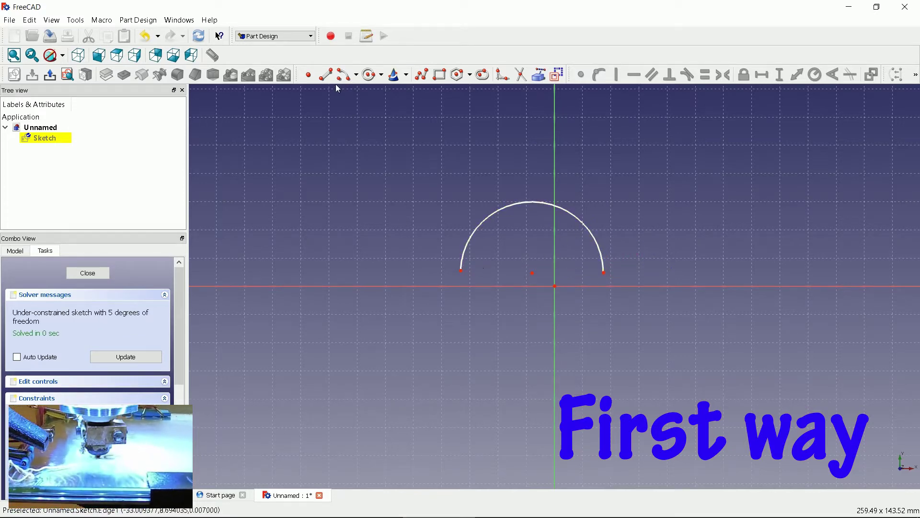
click(461, 271)
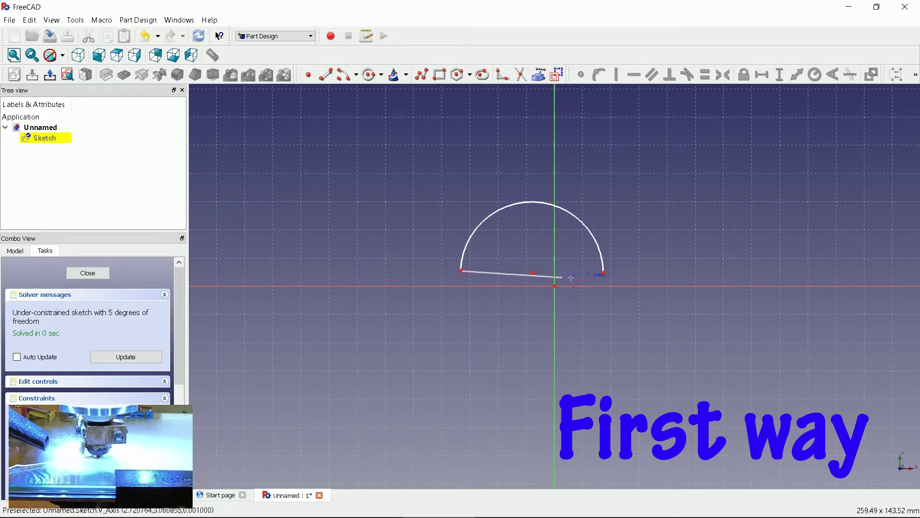
click(604, 273)
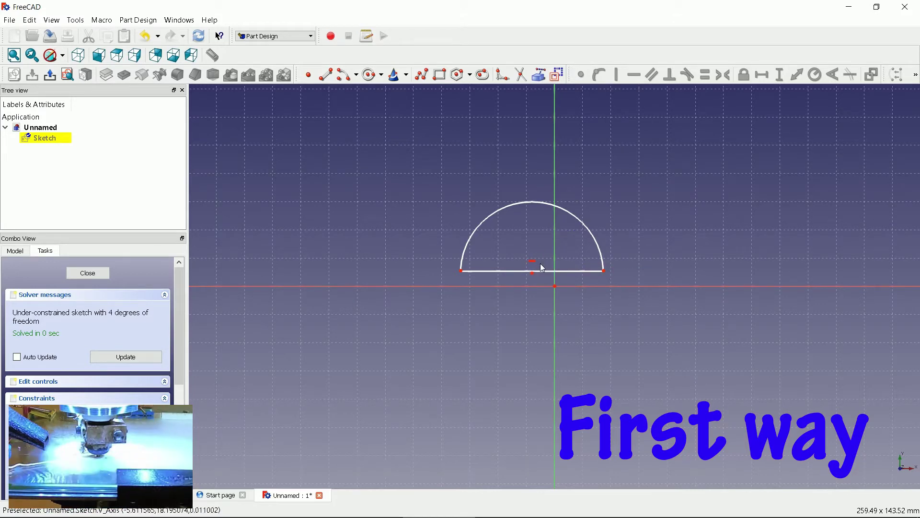
Give the arc a 10 mm radius constraint.
click(589, 229)
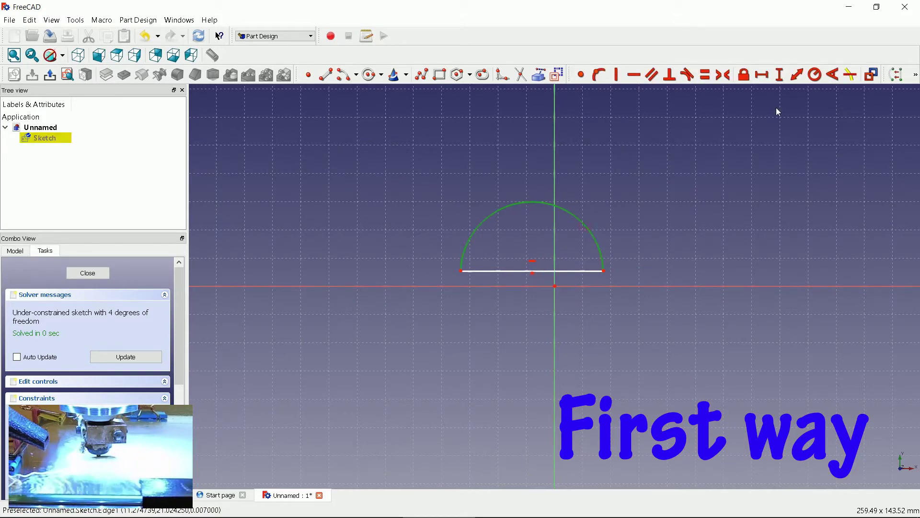
click(815, 74)
text(10)
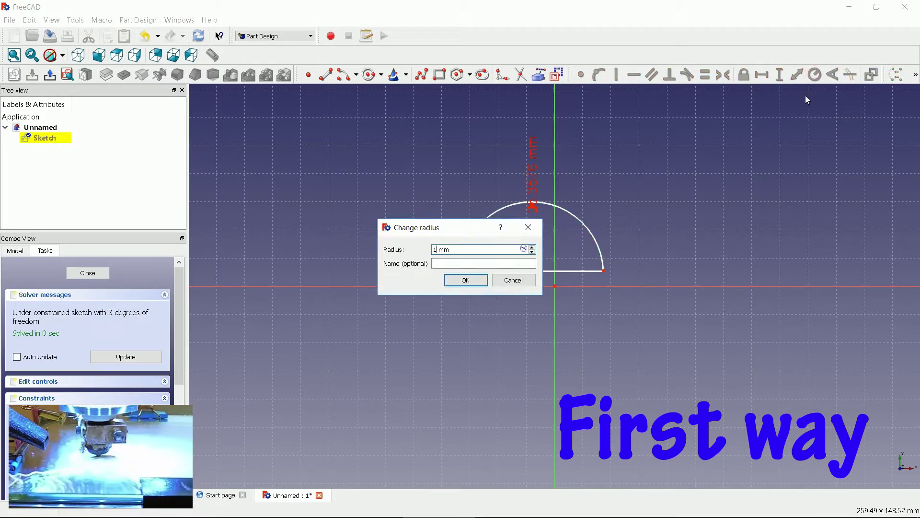
key(Return)
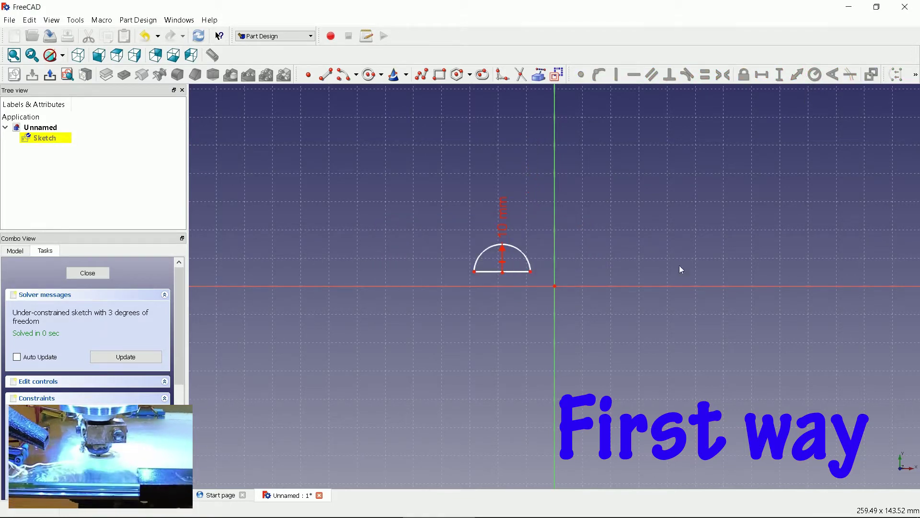
scroll(587, 300, up, 4)
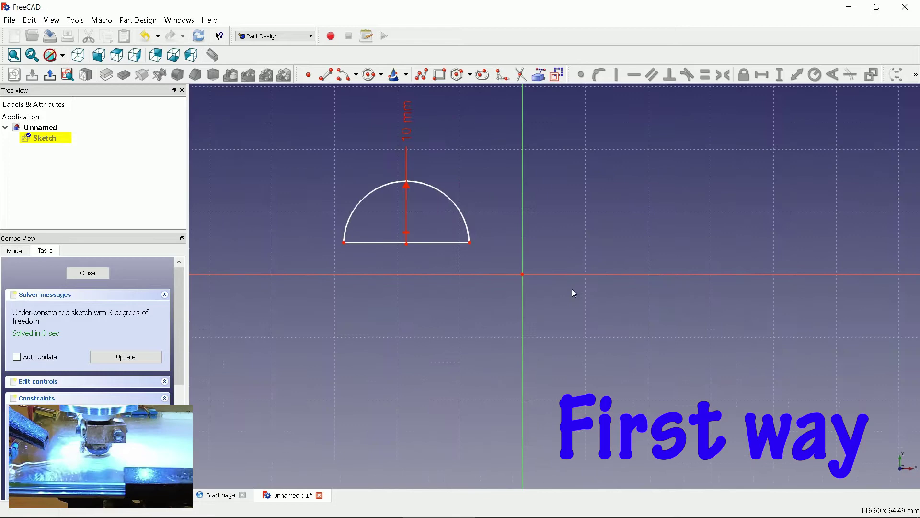
Set a 0 mm vertical distance between the base line's right endpoint and the origin.
click(431, 242)
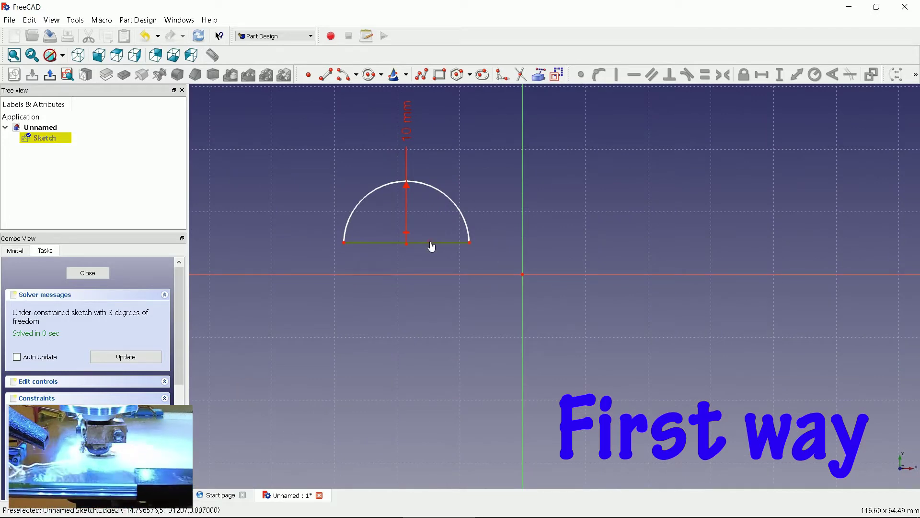
click(472, 250)
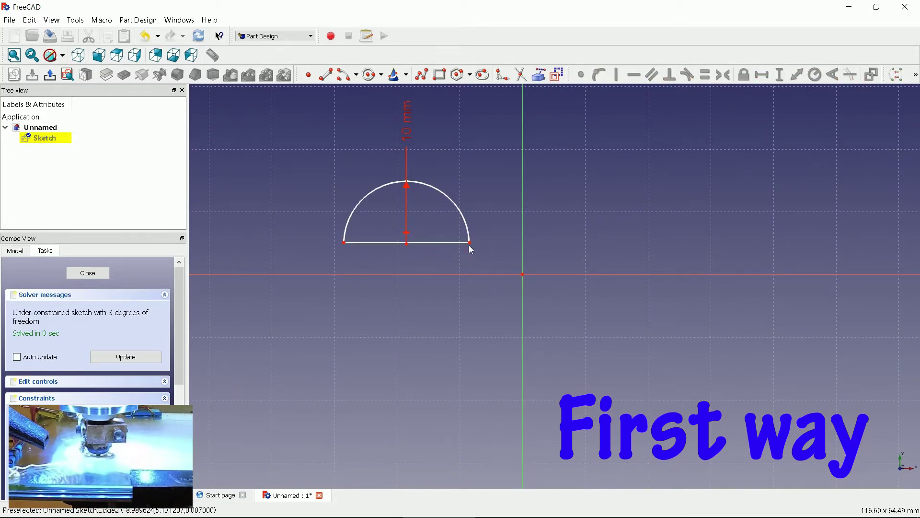
click(472, 246)
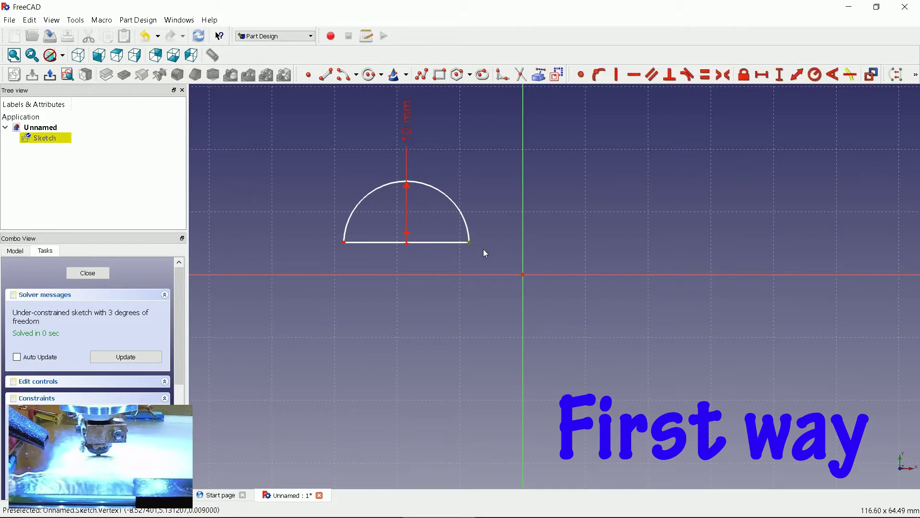
click(524, 275)
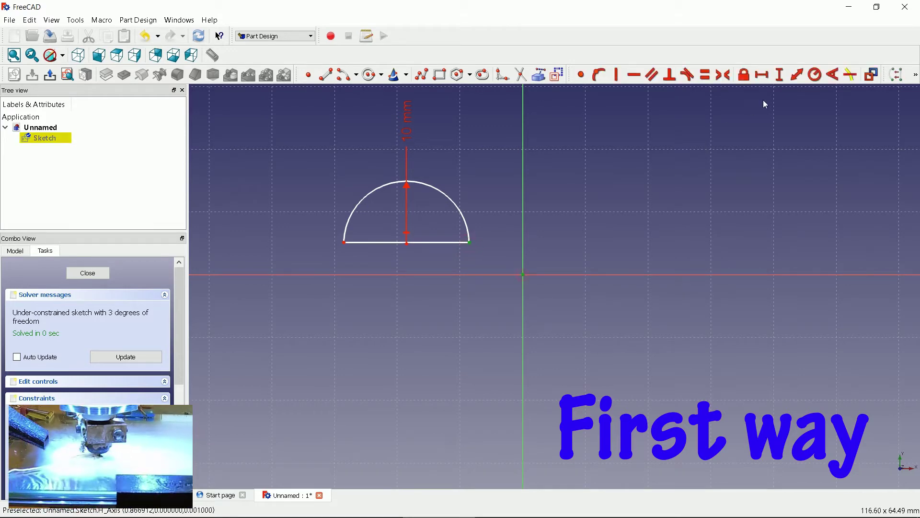
click(779, 75)
text(0)
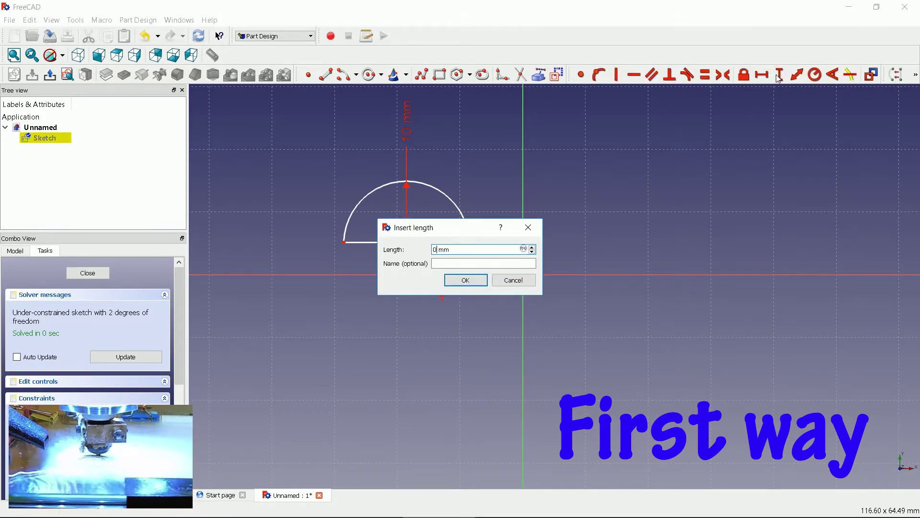
key(Return)
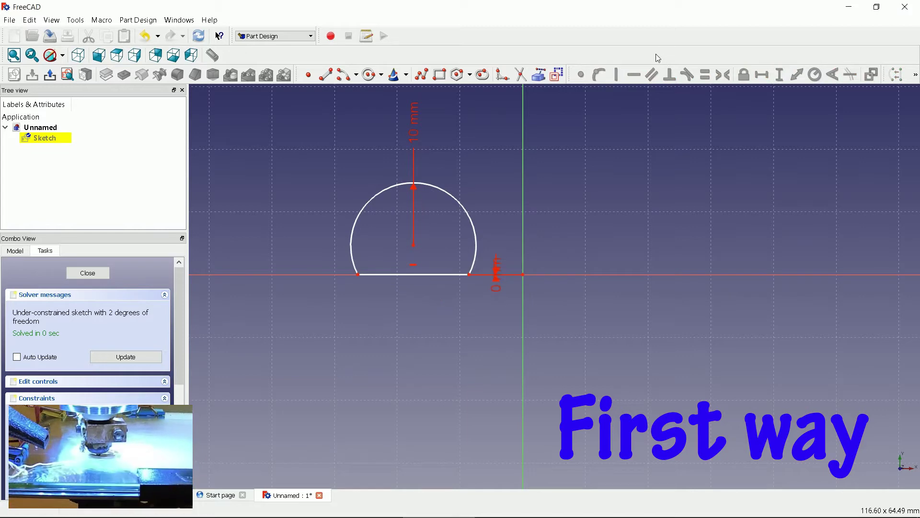
Make the arc's centre coincident with the origin and move the radius label diagonally.
click(414, 246)
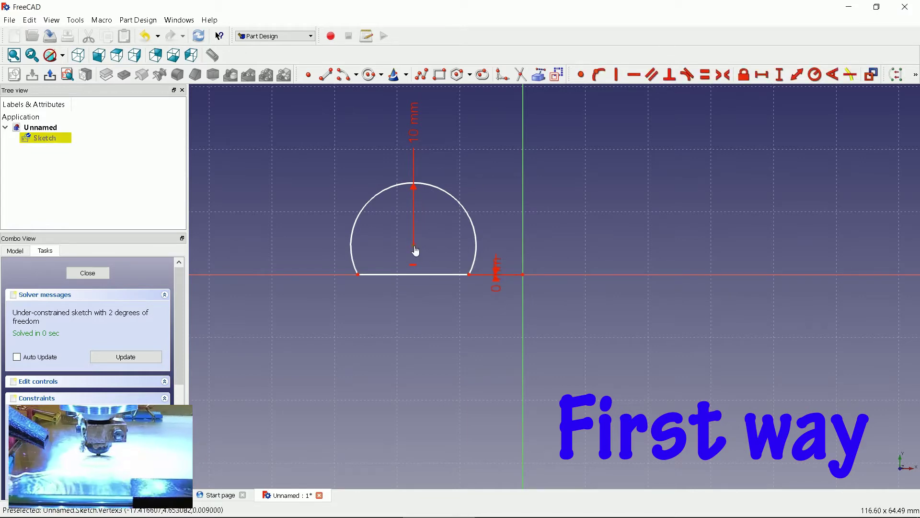
click(524, 275)
click(583, 76)
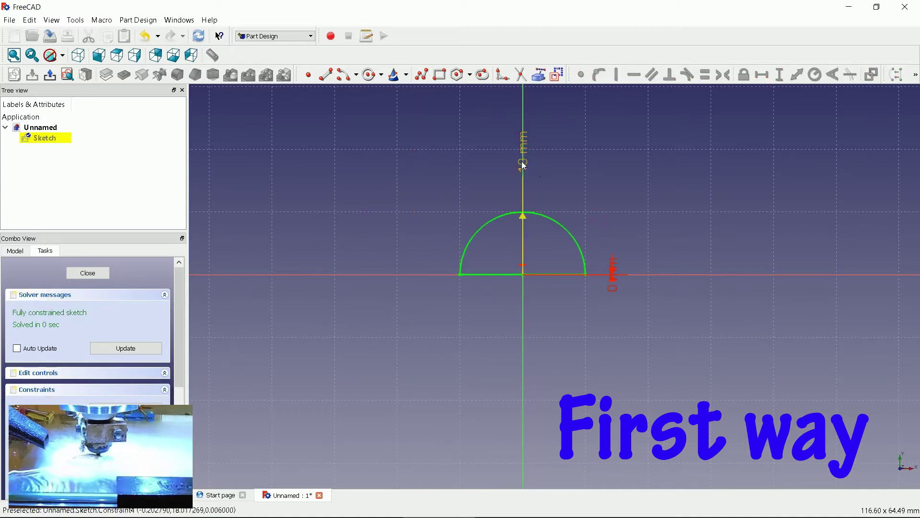
drag(524, 166, 584, 191)
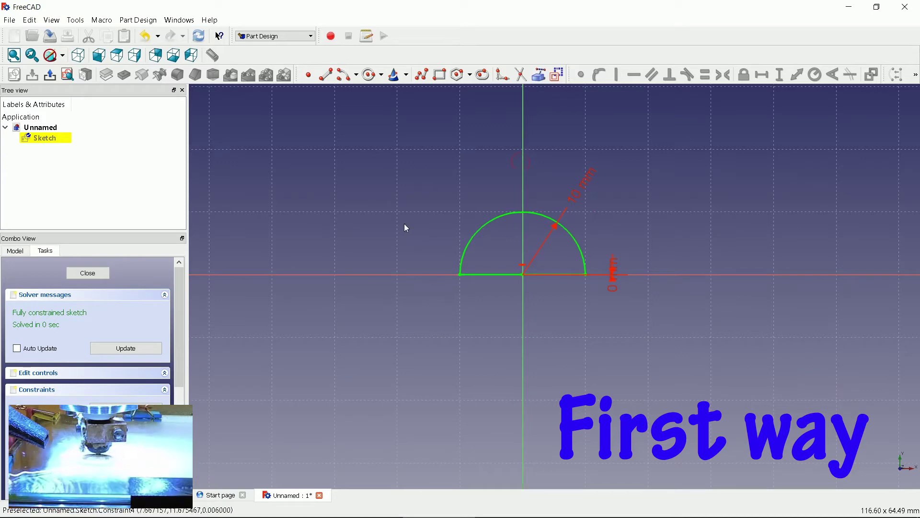
Close the sketch and revolve it 180° about the horizontal sketch axis into a half-sphere.
click(82, 274)
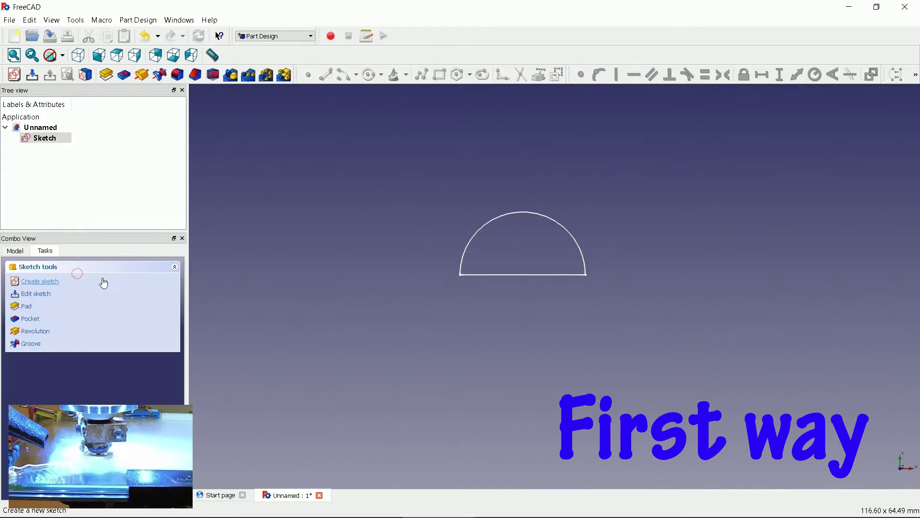
click(38, 331)
click(123, 315)
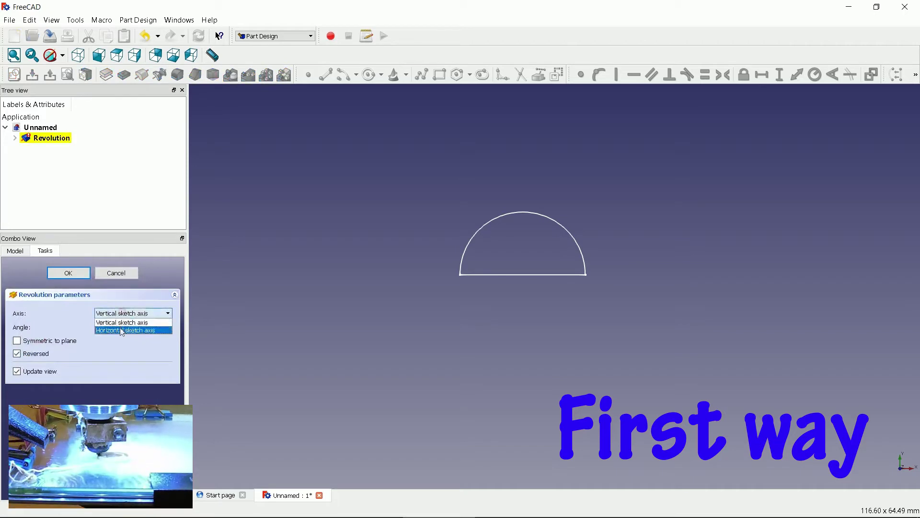
click(118, 322)
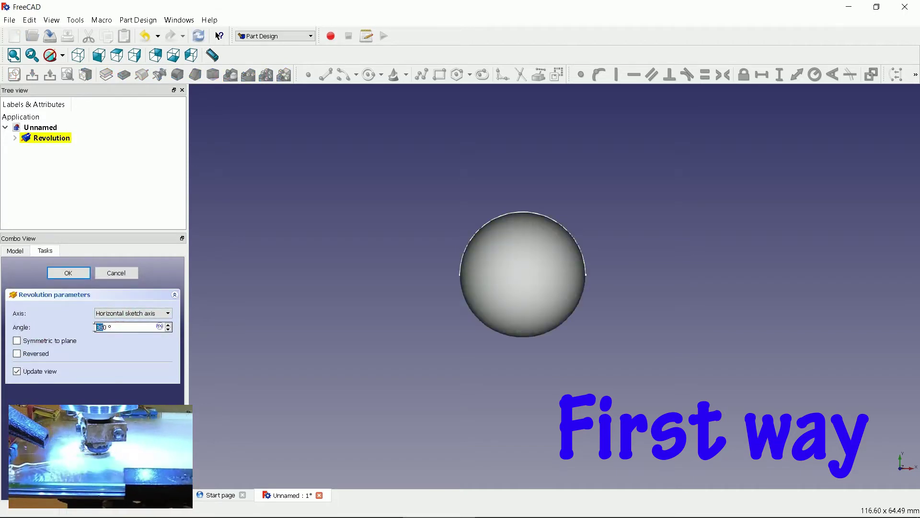
text(18)
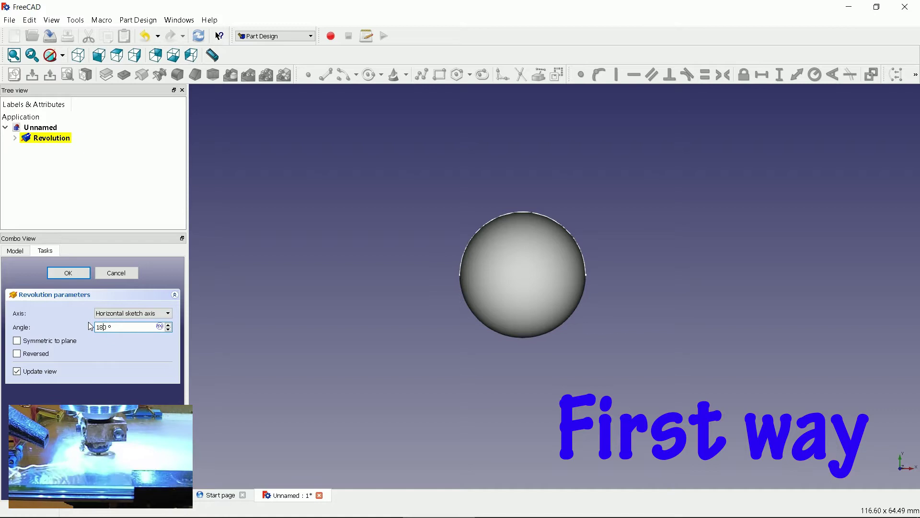
key(Return)
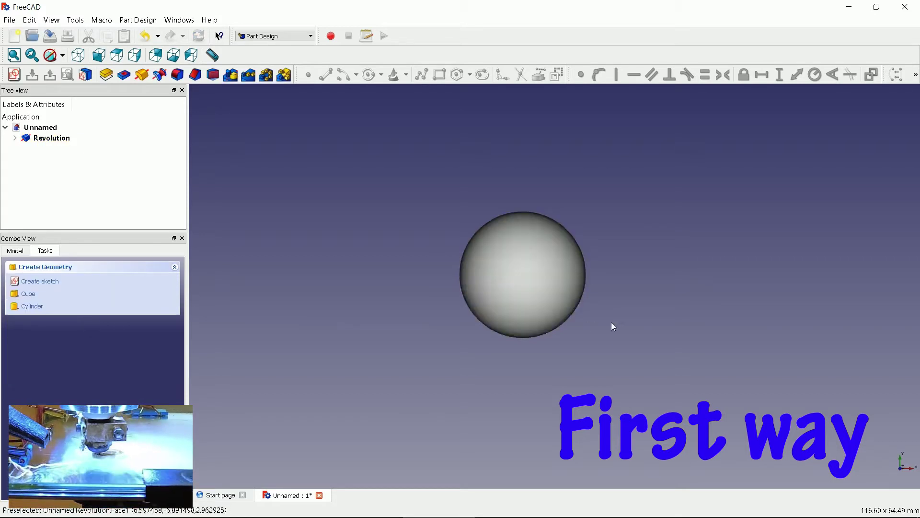
mouse_move(612, 325)
middle_down()
mouse_move(260, 313)
mouse_move(396, 288)
mouse_move(325, 304)
mouse_move(603, 327)
middle_up()
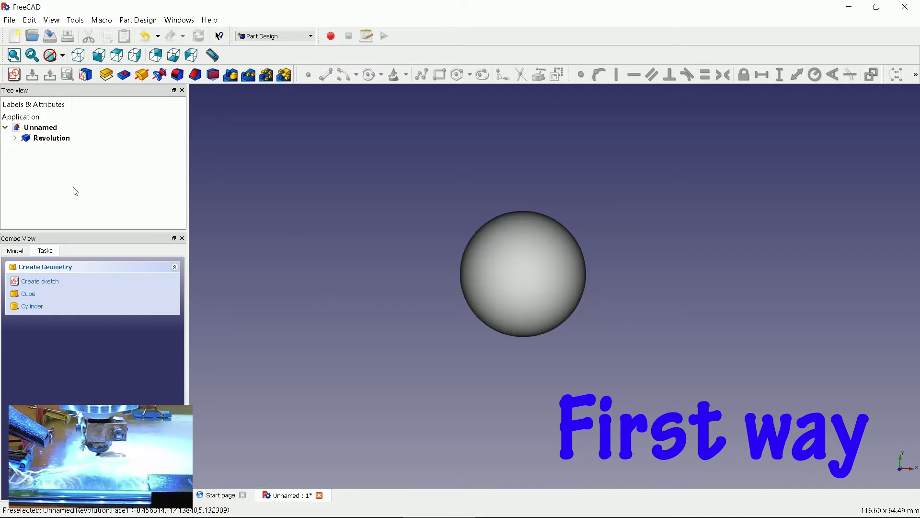
click(43, 128)
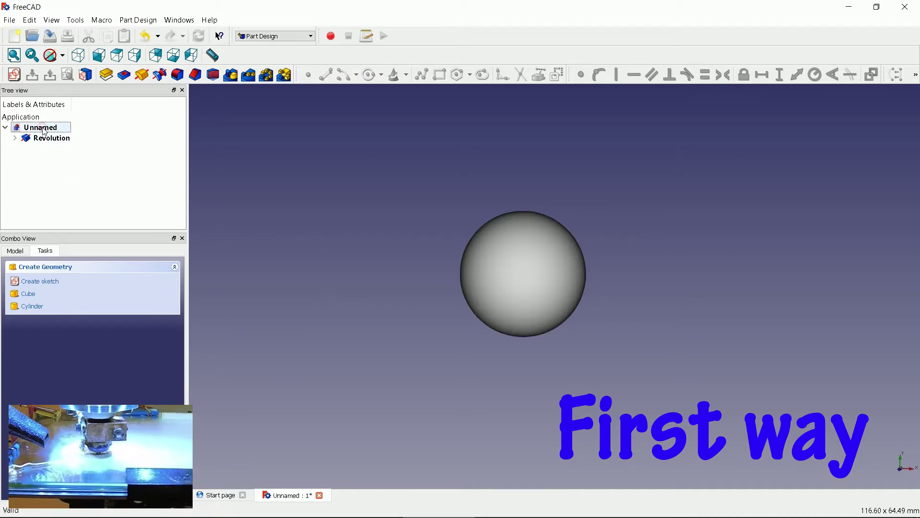
Start a new sketch on the XY plane and hide the first Revolution.
click(13, 75)
click(421, 309)
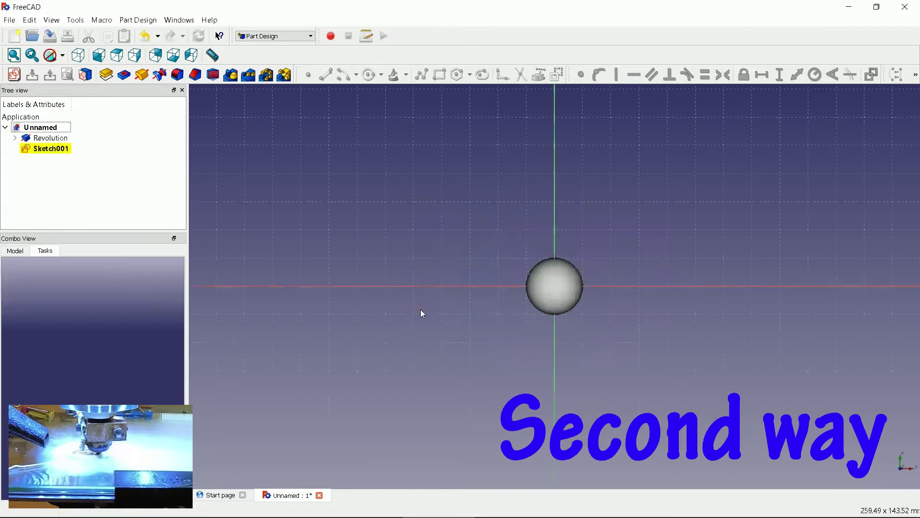
click(48, 138)
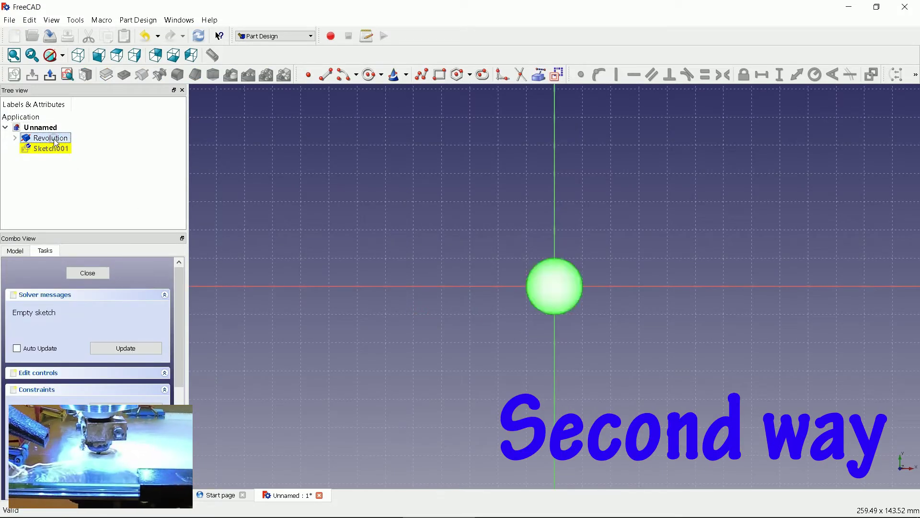
key(space)
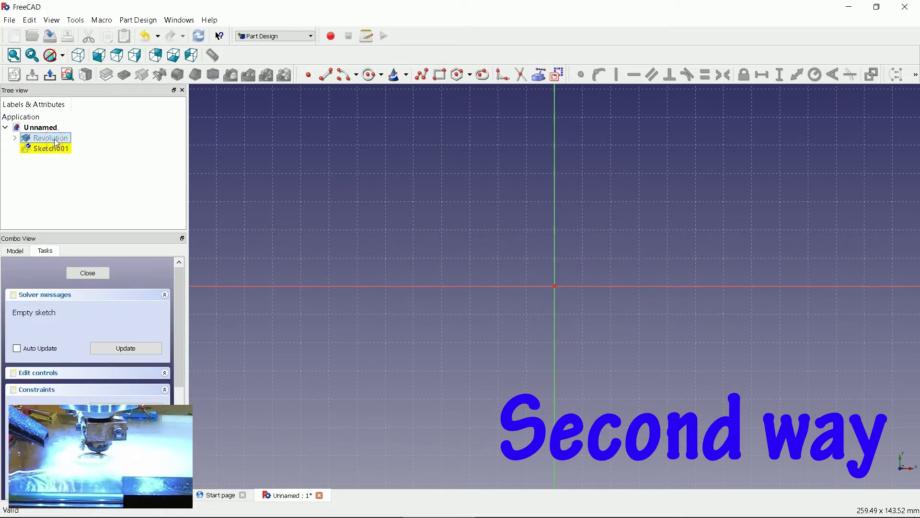
Draw a semicircular arc and close it with a straight base line.
click(344, 74)
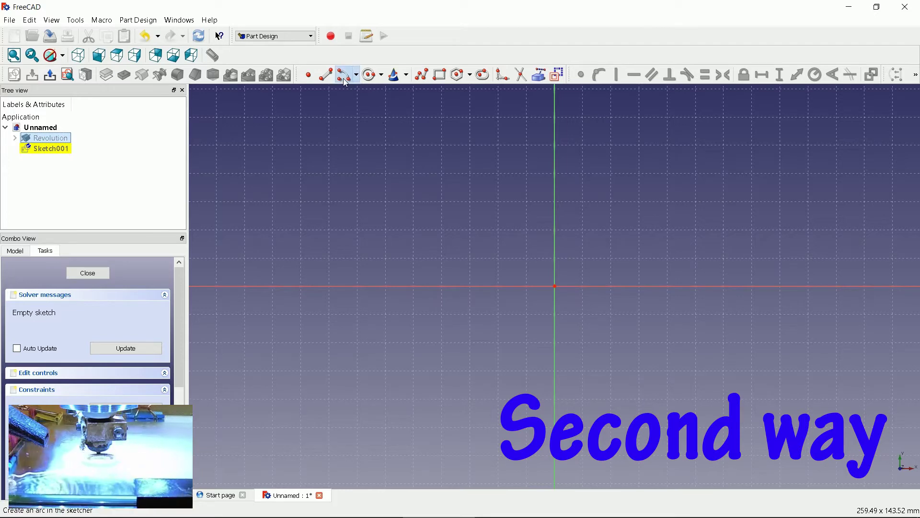
click(538, 274)
click(472, 275)
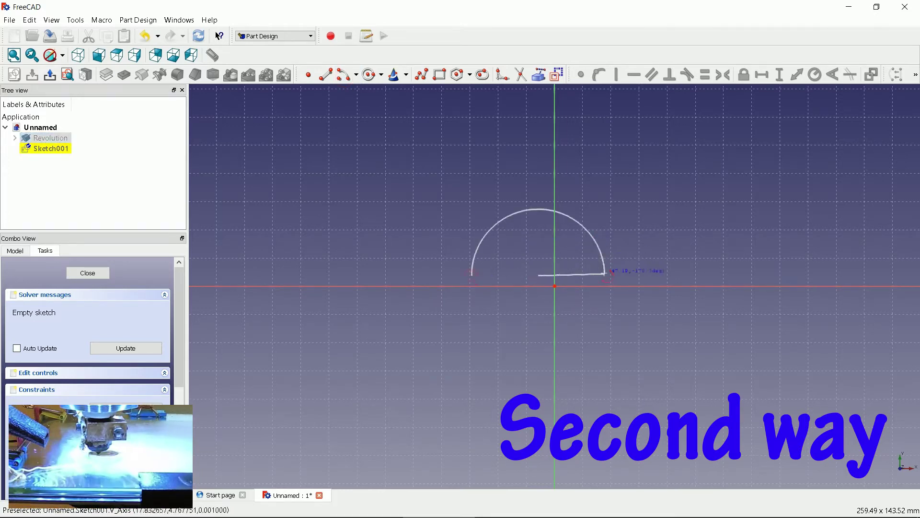
click(605, 275)
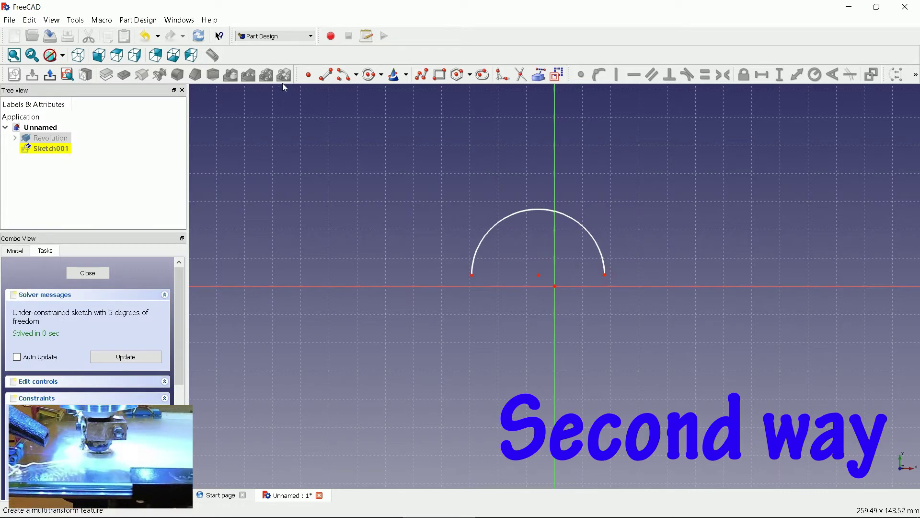
click(326, 74)
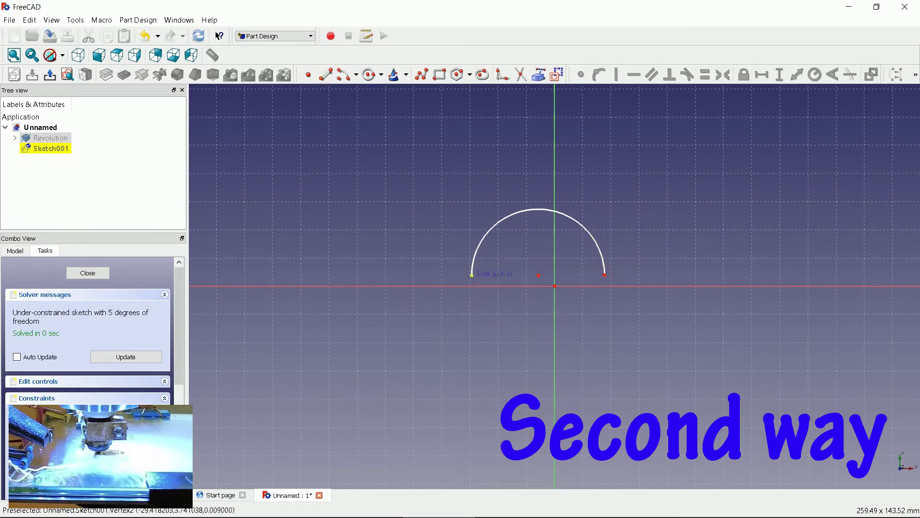
click(472, 275)
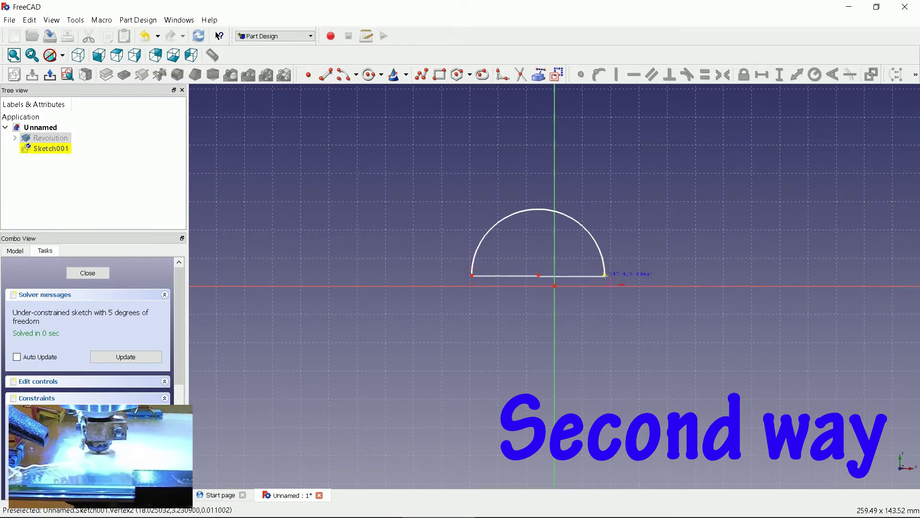
click(605, 275)
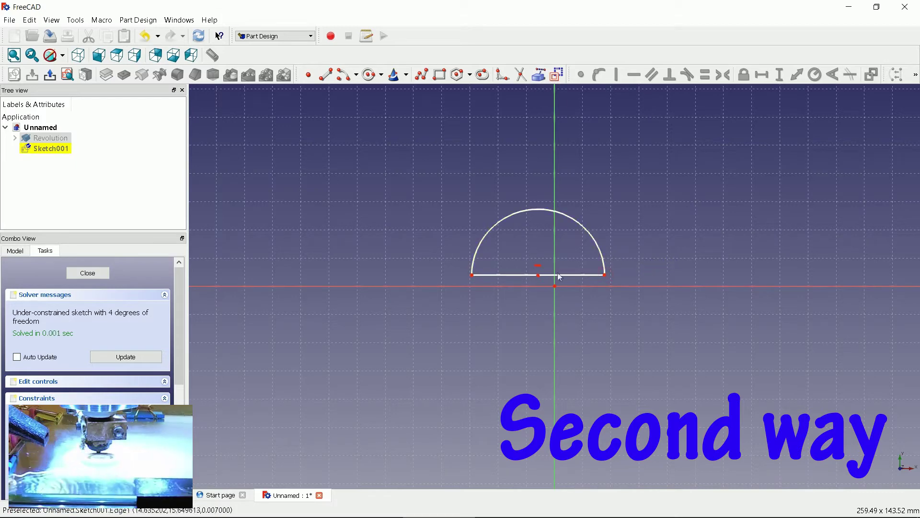
Put the arc centre on the vertical axis and set 0 mm vertical distance from endpoint to origin.
click(538, 275)
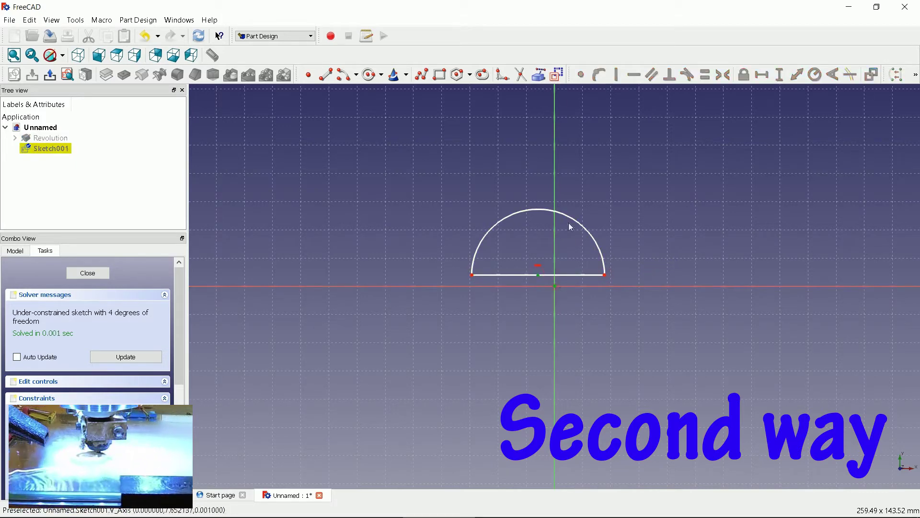
click(582, 75)
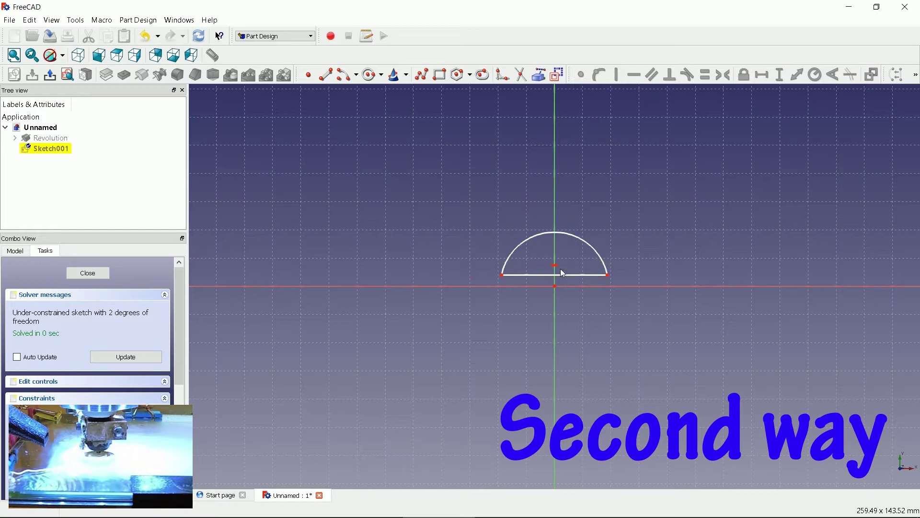
click(608, 274)
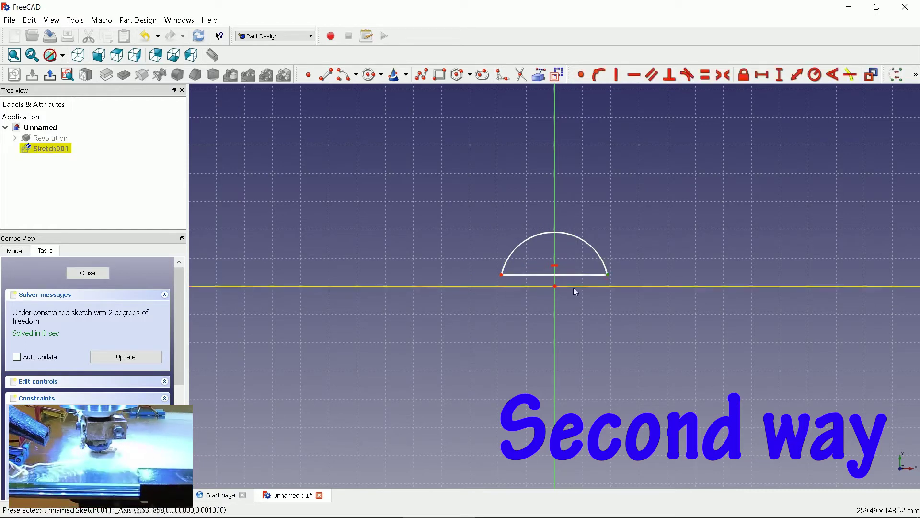
click(554, 286)
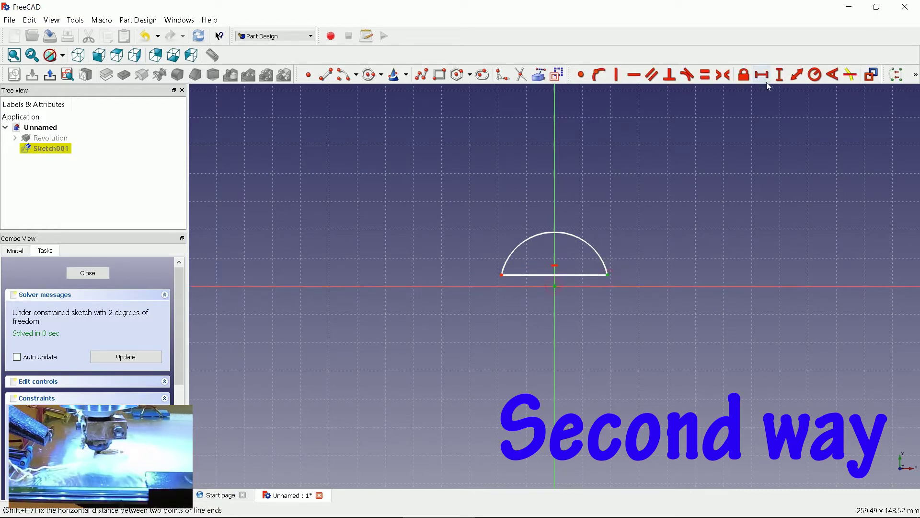
click(780, 75)
text(0)
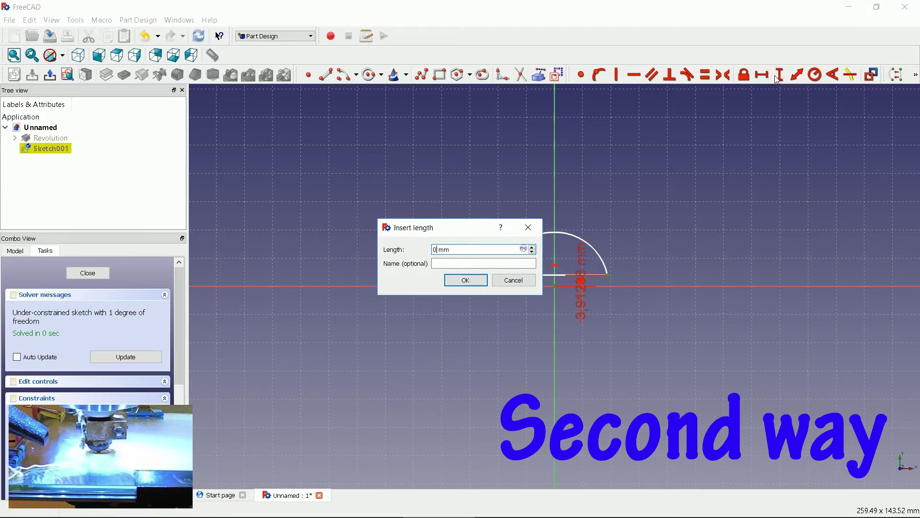
key(Return)
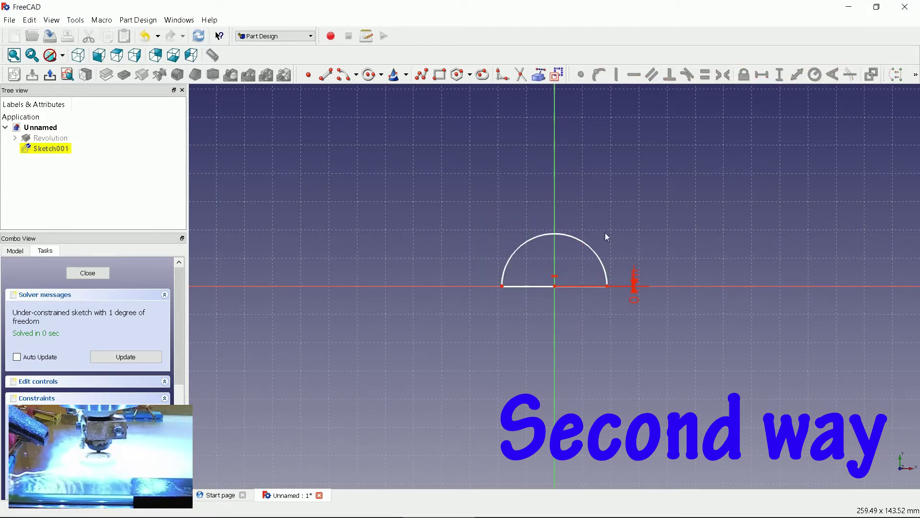
Give the arc an 8 mm radius and reposition its dimension label.
click(593, 246)
click(816, 75)
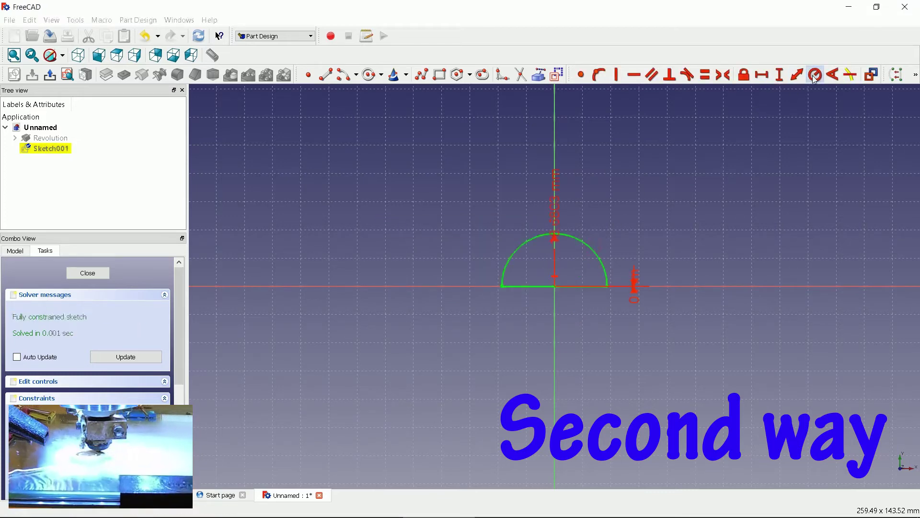
text(8)
key(Return)
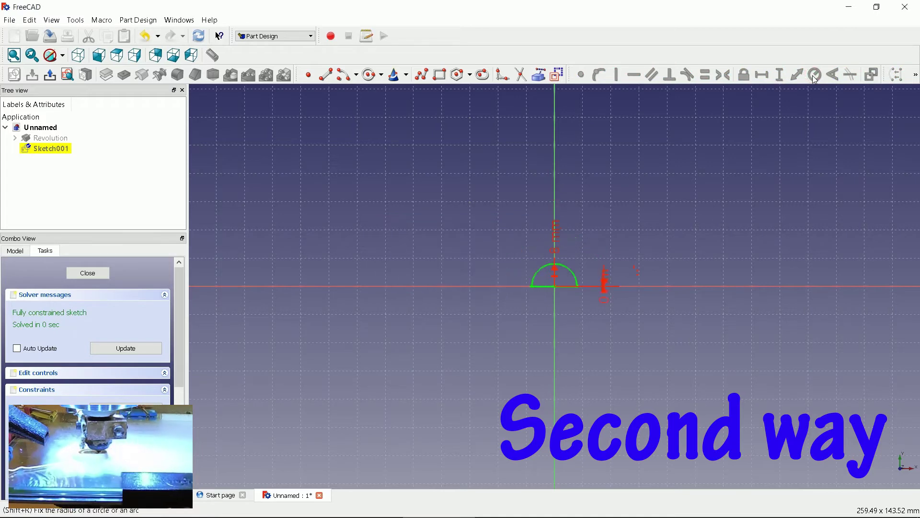
scroll(578, 310, up, 4)
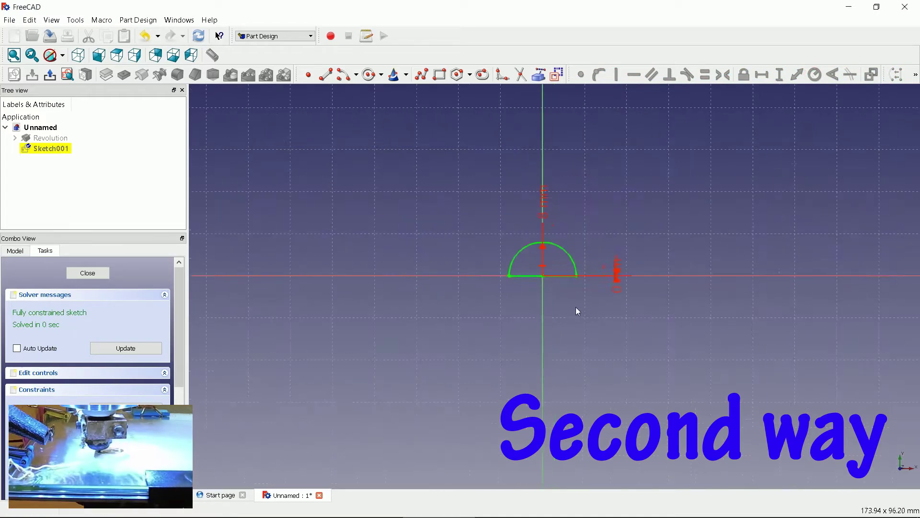
drag(546, 161, 598, 181)
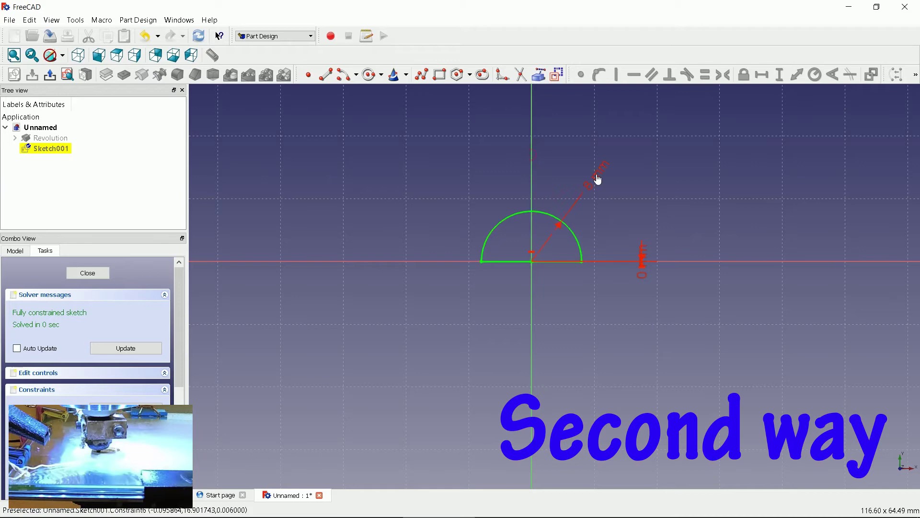
Close Sketch001 and revolve it 180° about the horizontal sketch axis into Revolution001.
click(79, 276)
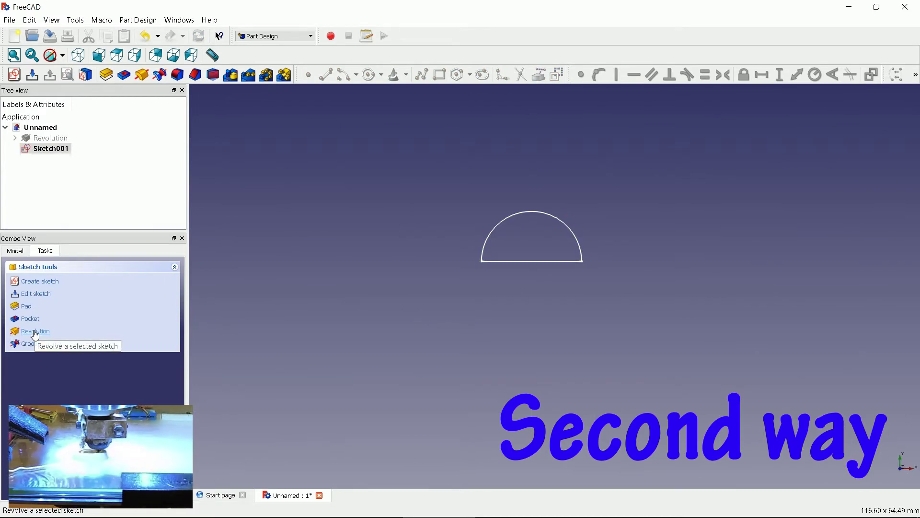
click(36, 335)
click(110, 314)
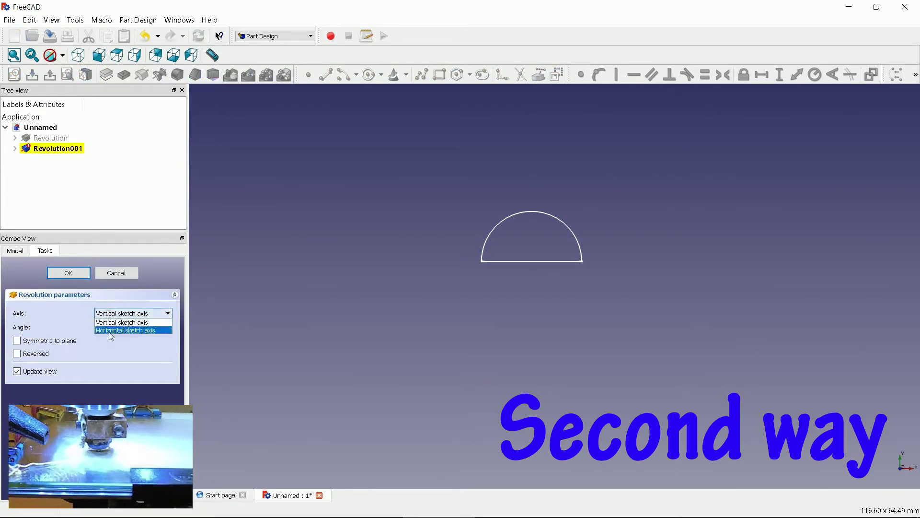
click(110, 331)
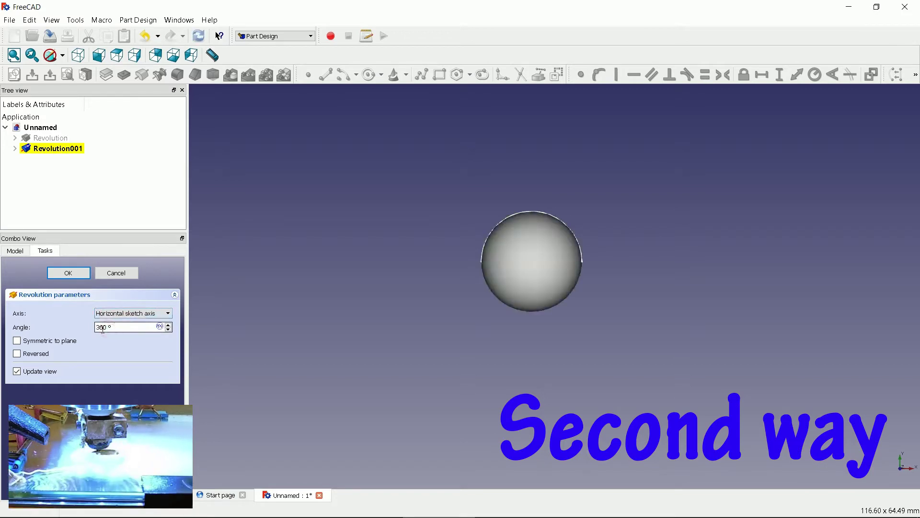
text(18)
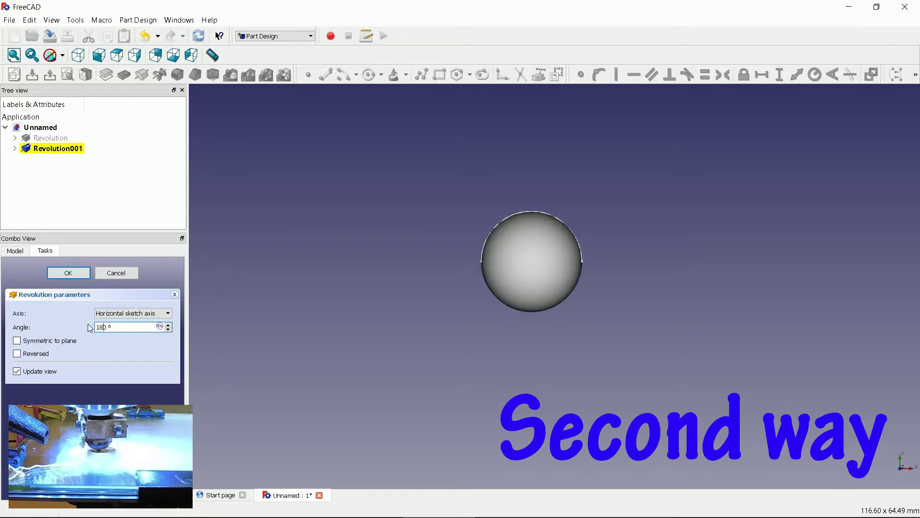
key(Return)
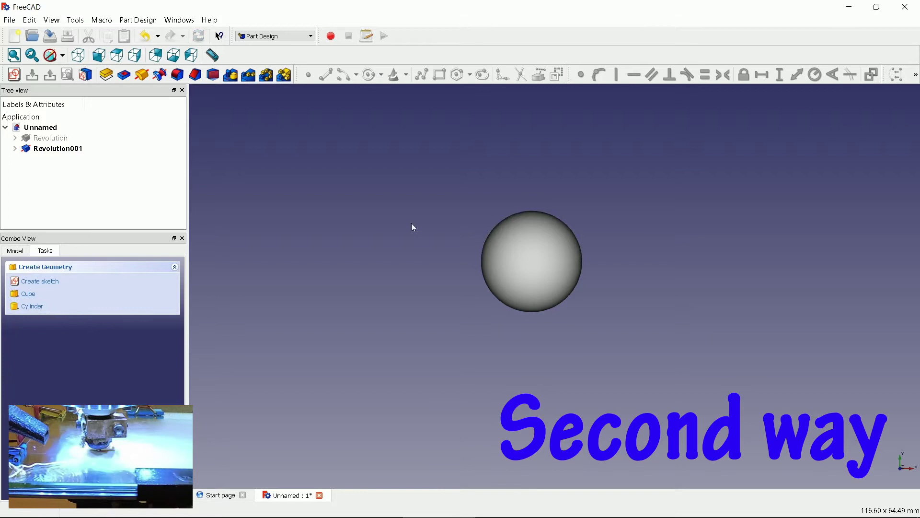
mouse_move(622, 299)
middle_down()
mouse_move(405, 306)
mouse_move(573, 309)
mouse_move(612, 320)
mouse_move(610, 292)
middle_up()
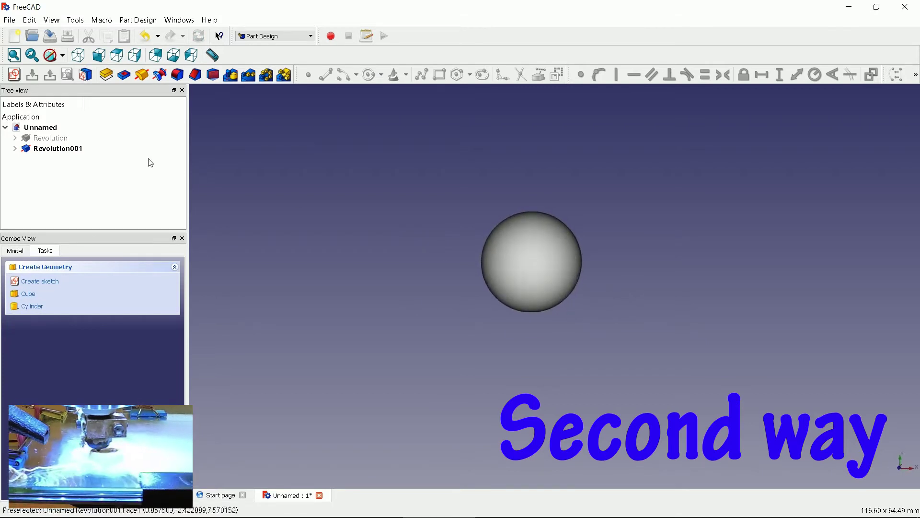
click(63, 139)
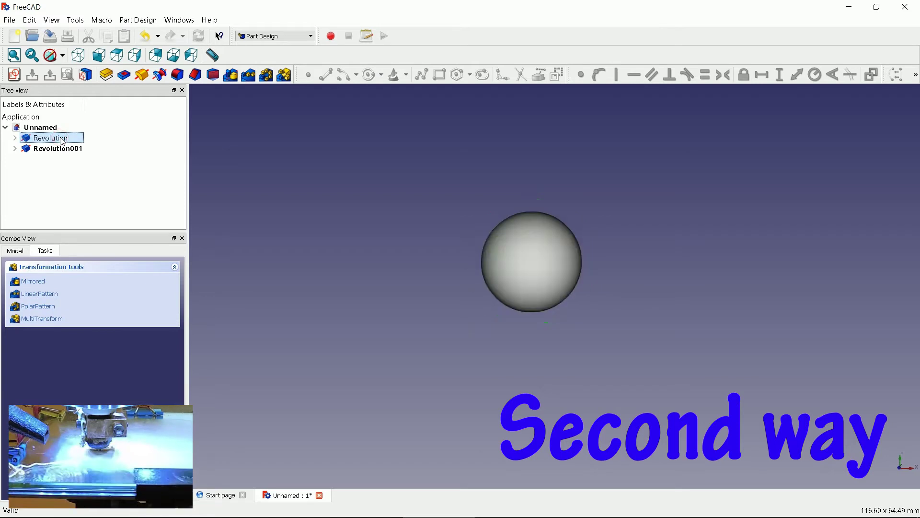
click(69, 185)
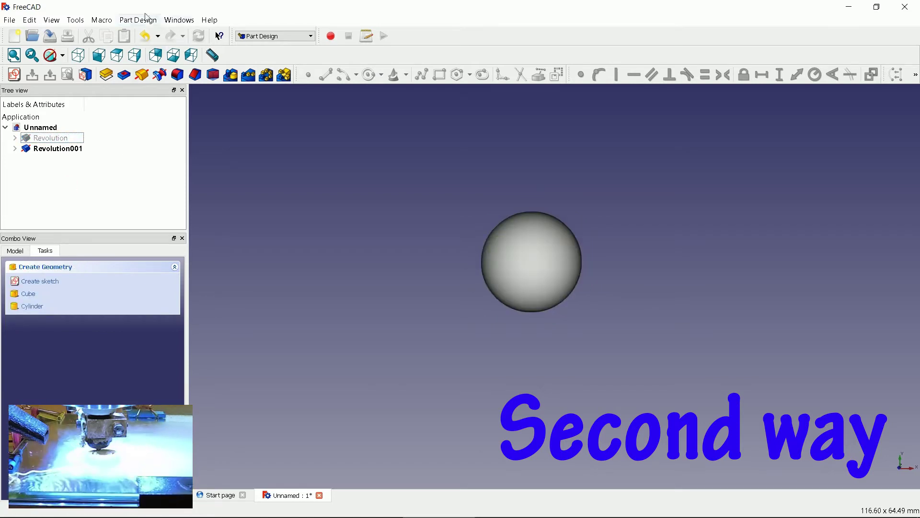
Set Part Design shape-view tessellation to 0.25 % maximum deviation and 28.5° angular deflection.
click(27, 22)
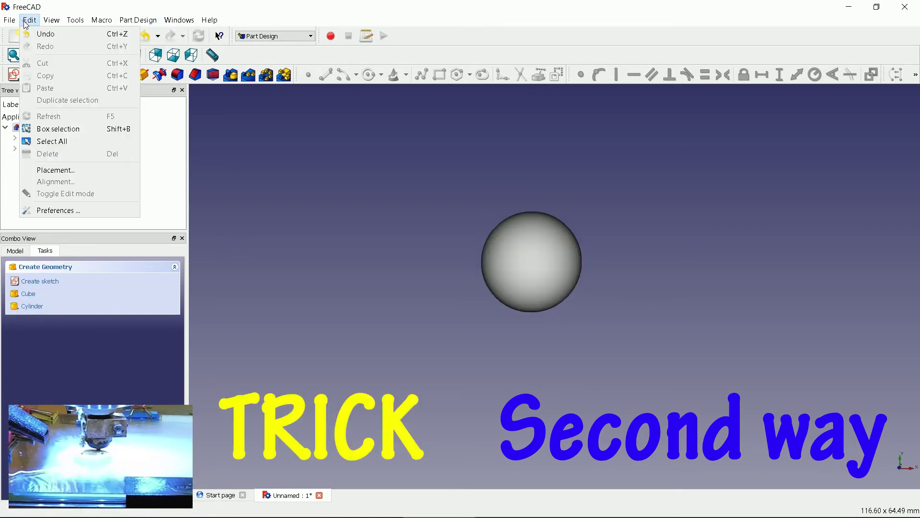
click(66, 208)
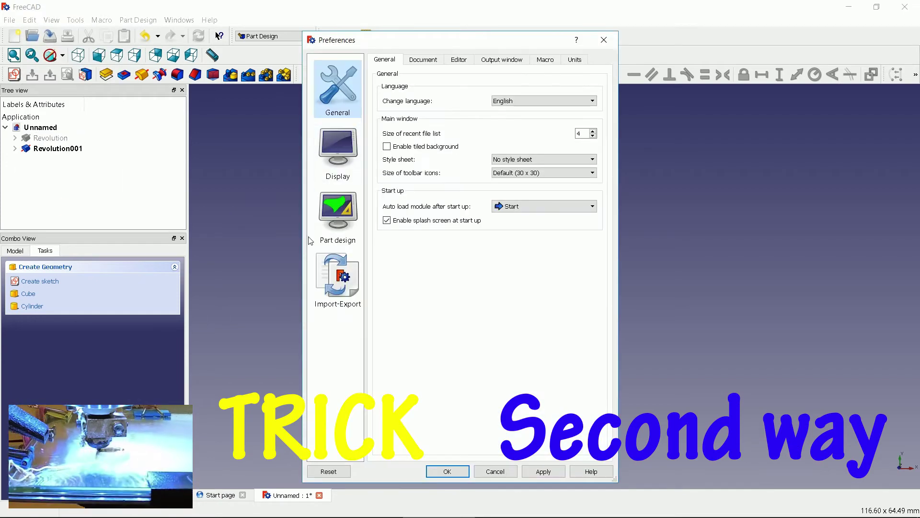
click(336, 218)
click(431, 61)
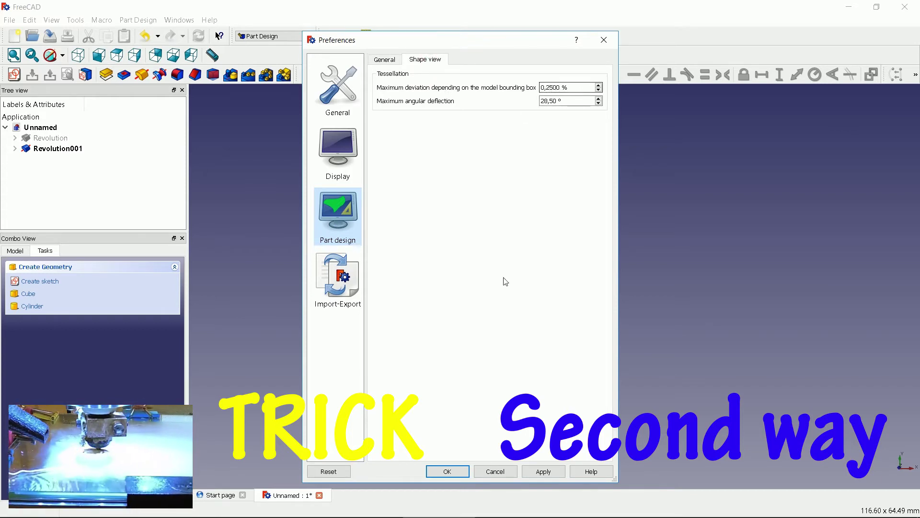
click(531, 472)
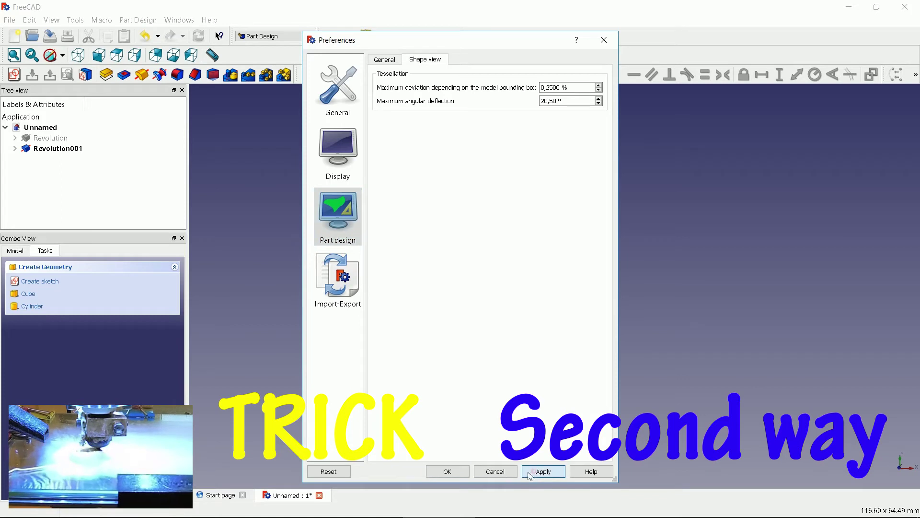
click(450, 471)
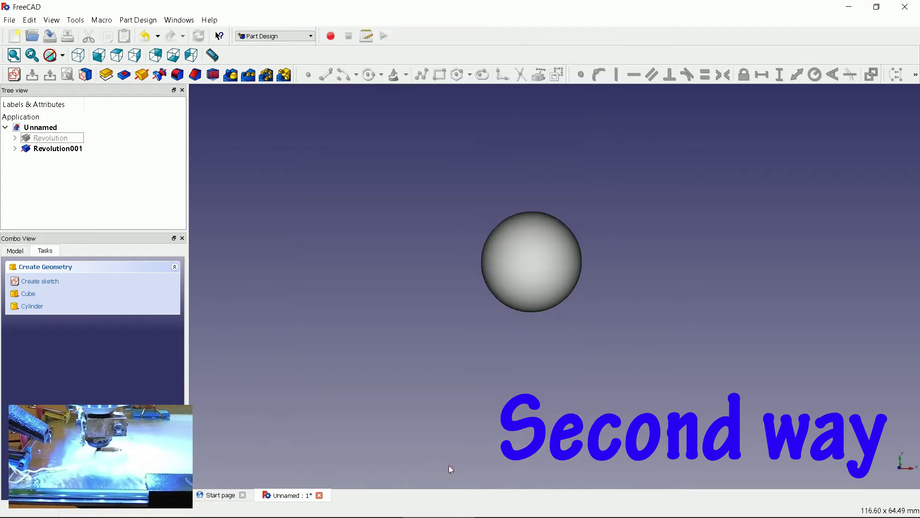
Show Revolution and cut Revolution001 from it using Cut in the Part workbench.
click(46, 140)
key(space)
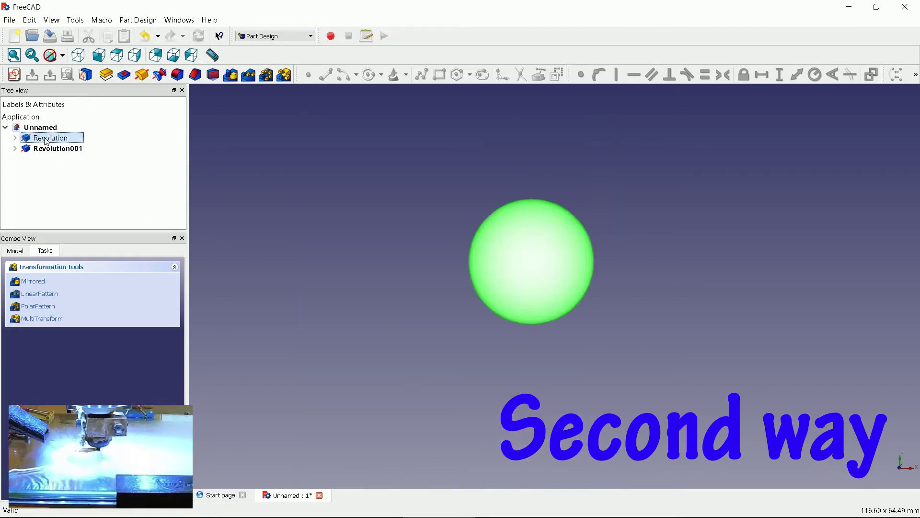
ctrl+click(49, 149)
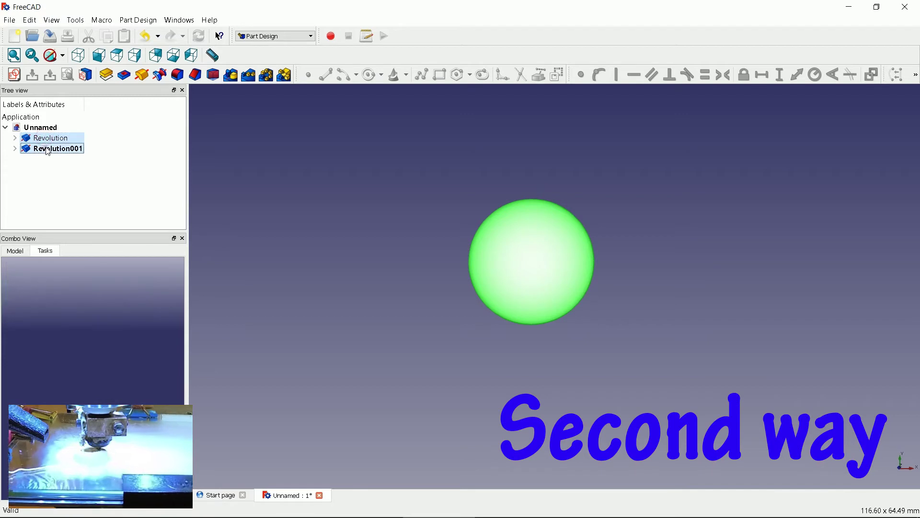
click(266, 35)
click(266, 130)
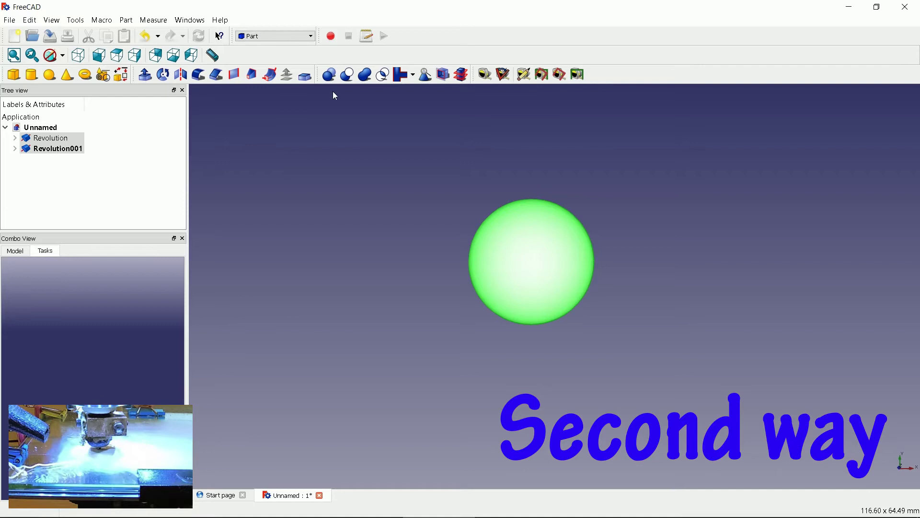
click(350, 76)
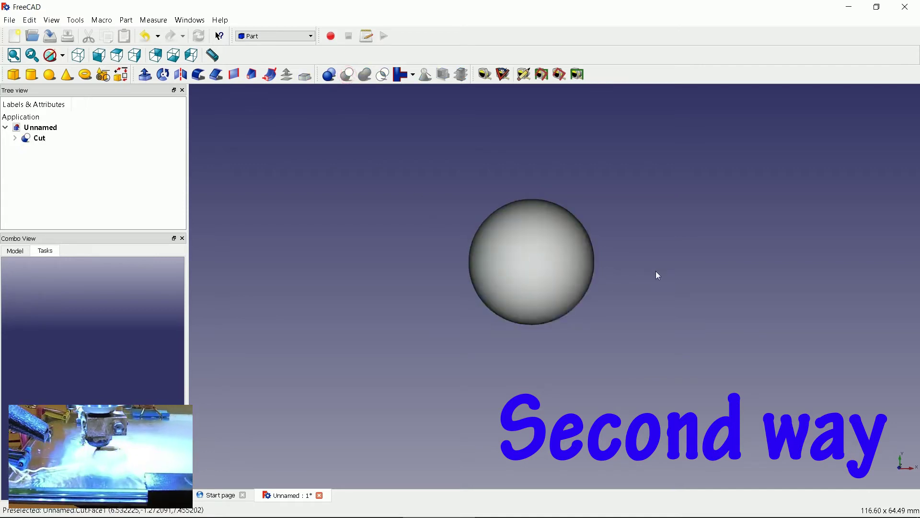
mouse_move(656, 271)
middle_down()
mouse_move(379, 268)
mouse_move(287, 300)
mouse_move(323, 353)
mouse_move(513, 311)
mouse_move(610, 306)
mouse_move(310, 265)
mouse_move(321, 306)
mouse_move(637, 224)
mouse_move(620, 277)
middle_up()
click(97, 188)
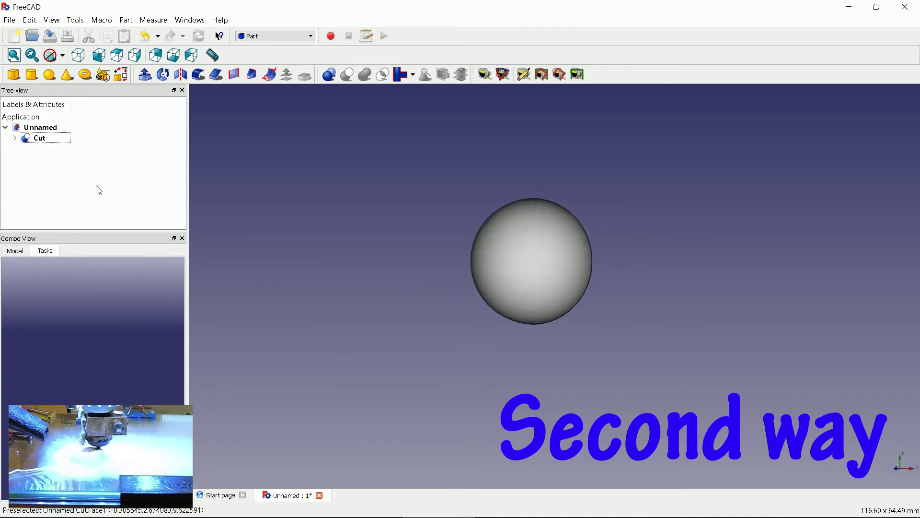
Return to Part Design, hide the Cut solid, and start a new XY-plane sketch.
click(298, 39)
click(291, 126)
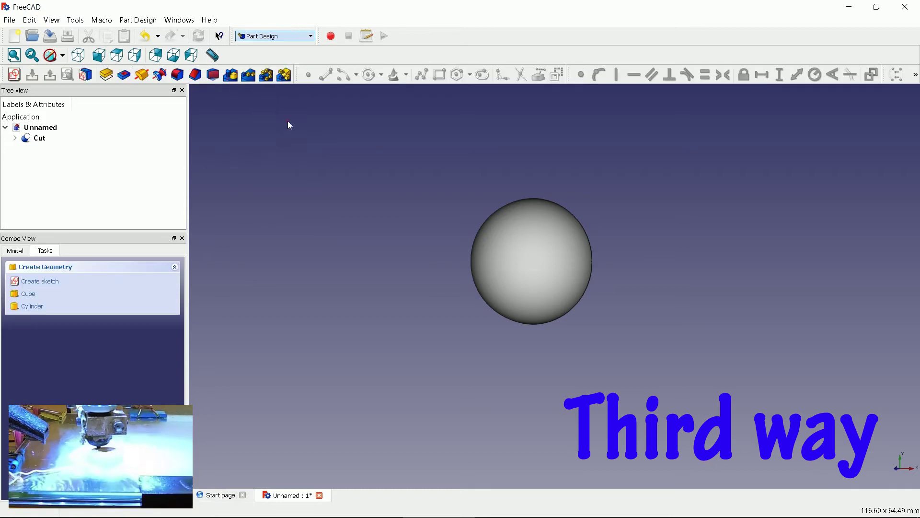
click(107, 190)
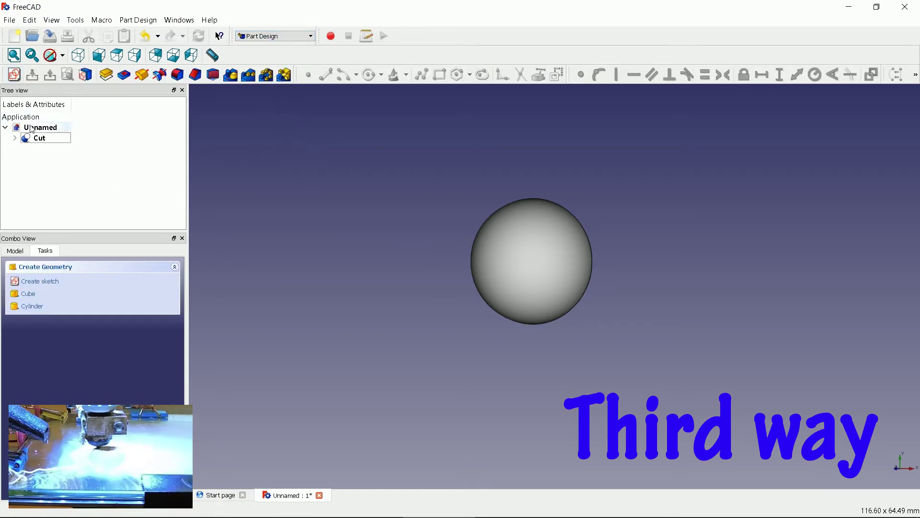
click(42, 137)
key(space)
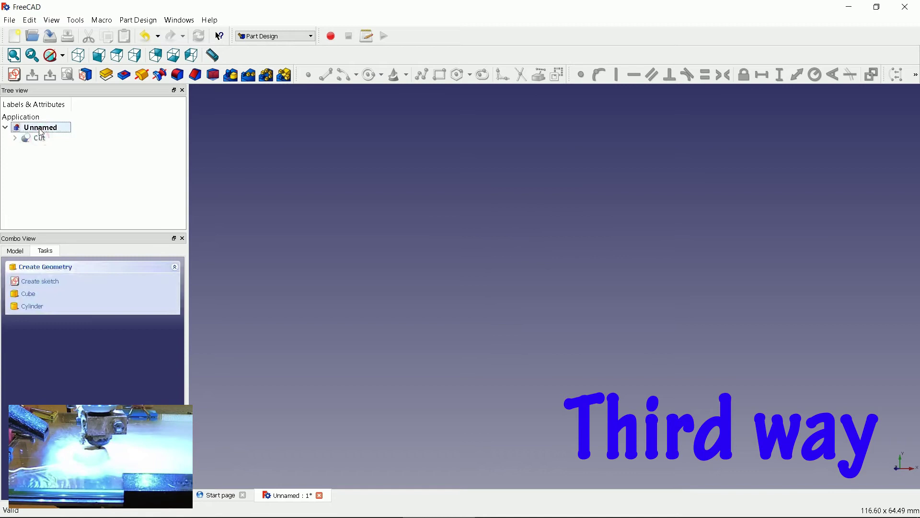
click(14, 75)
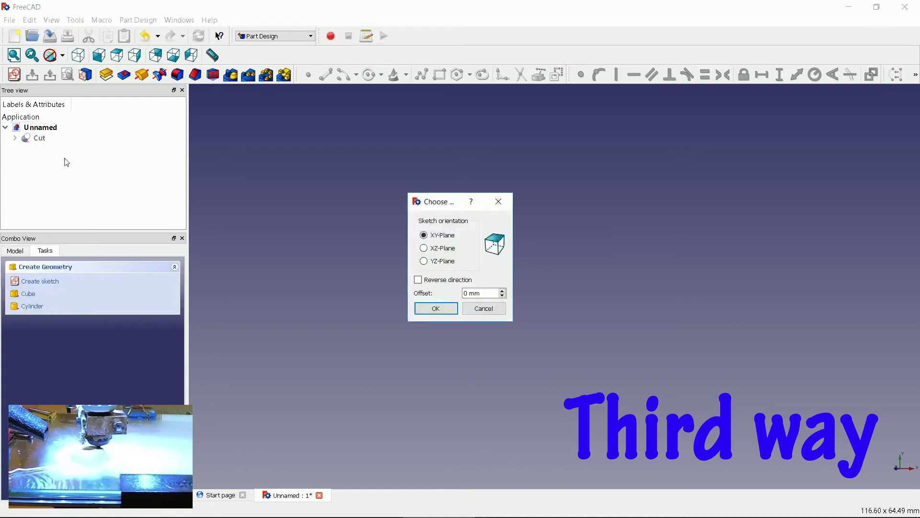
click(436, 308)
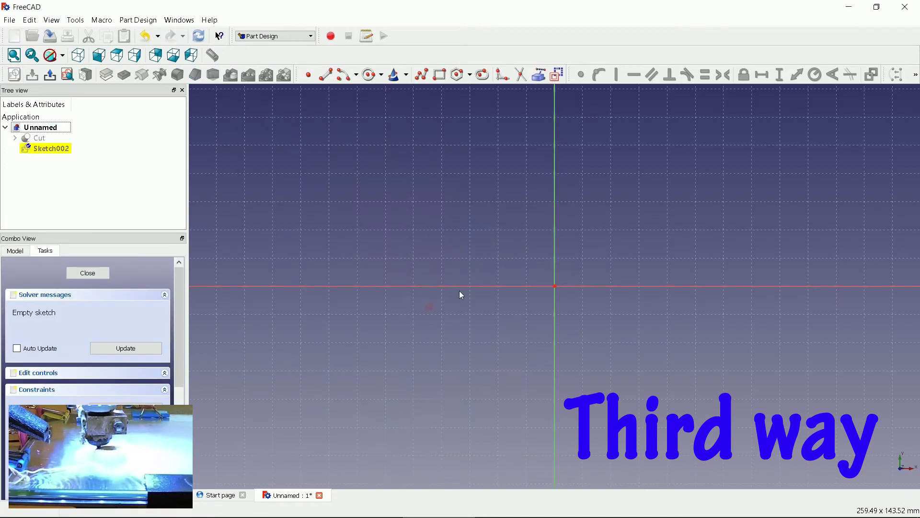
Draw an outer and an inner half-circle arc, both centred on the origin.
click(343, 77)
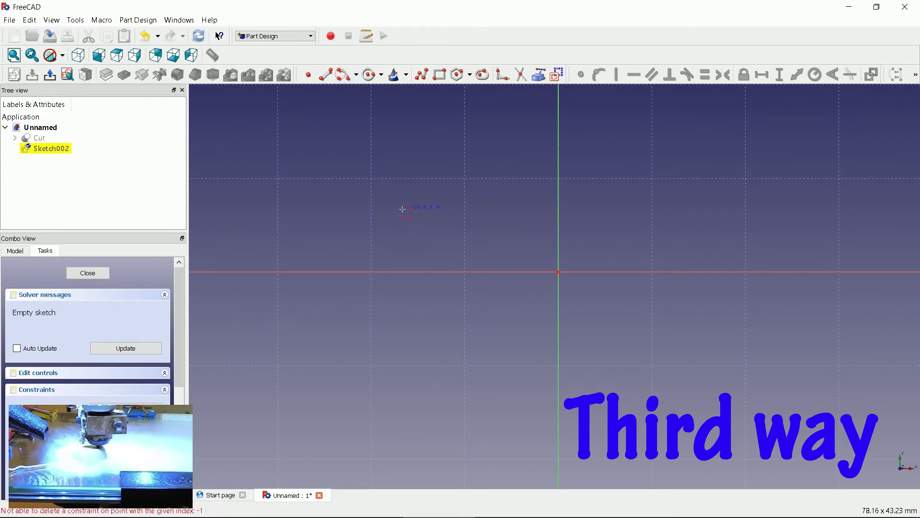
click(558, 273)
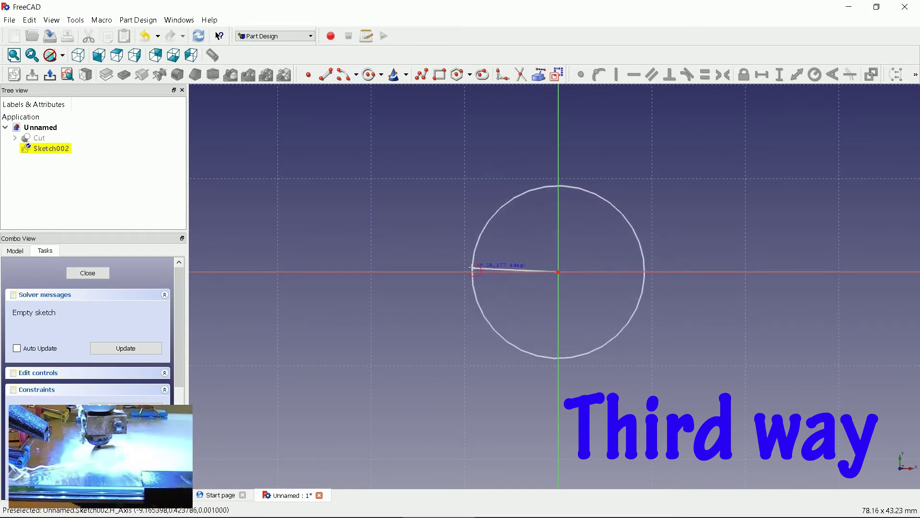
click(472, 268)
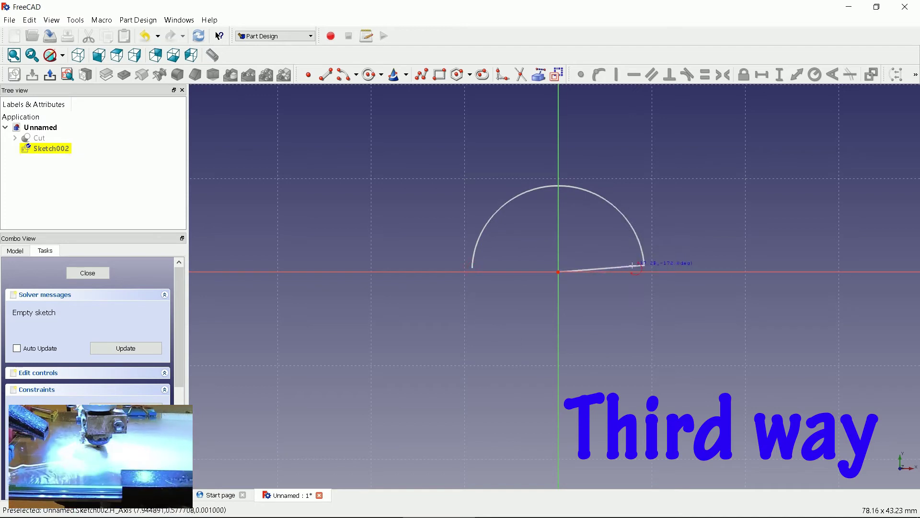
click(633, 265)
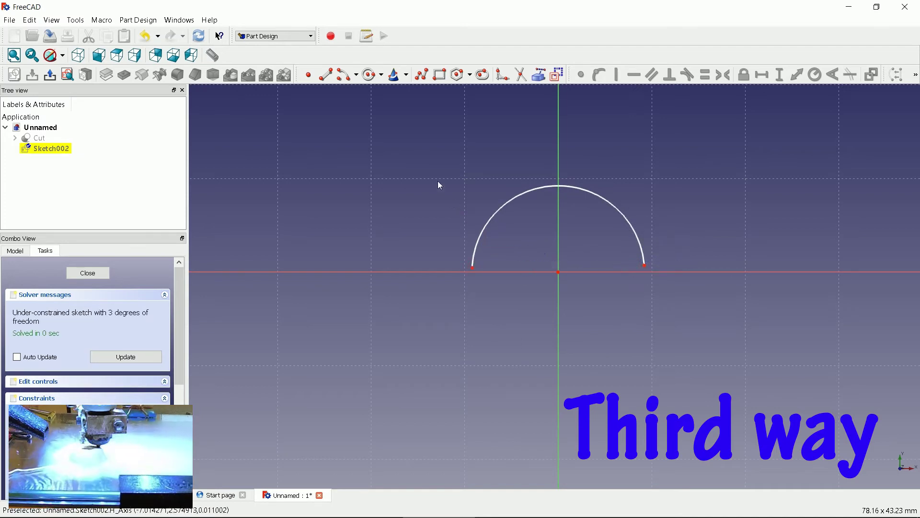
click(346, 78)
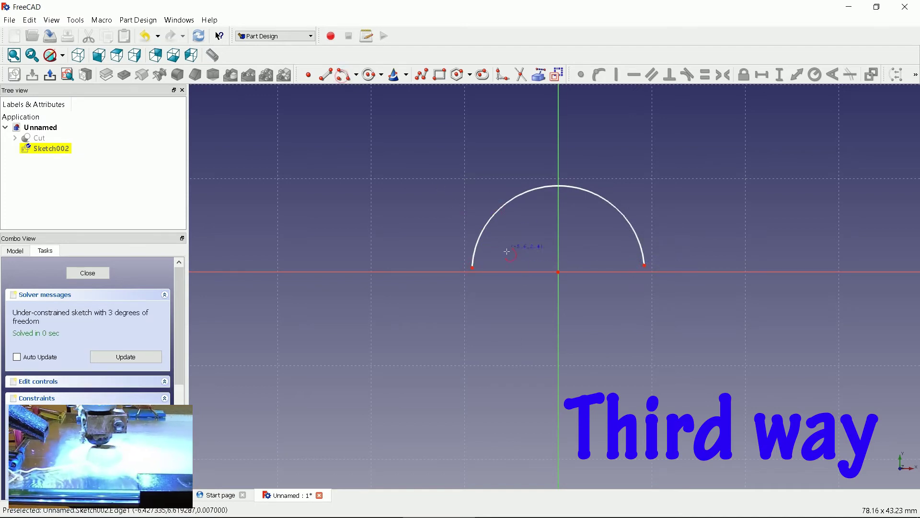
click(558, 273)
click(489, 266)
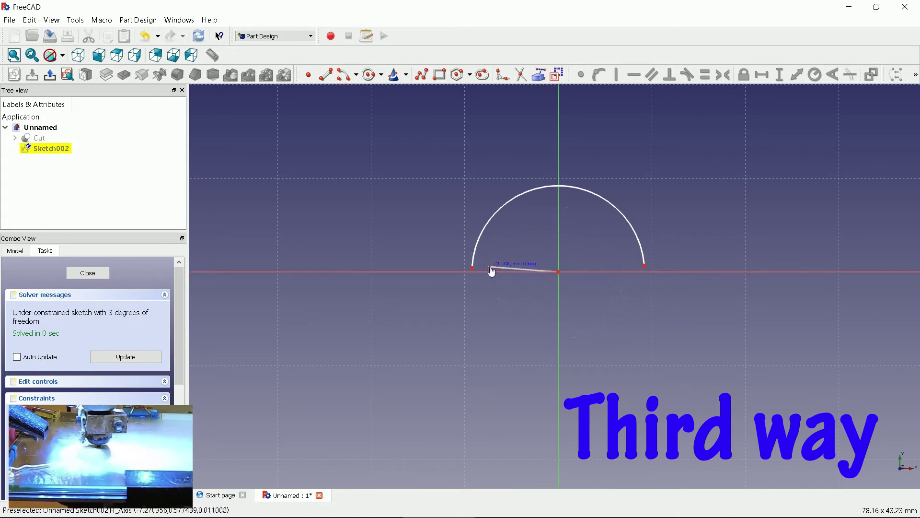
click(603, 268)
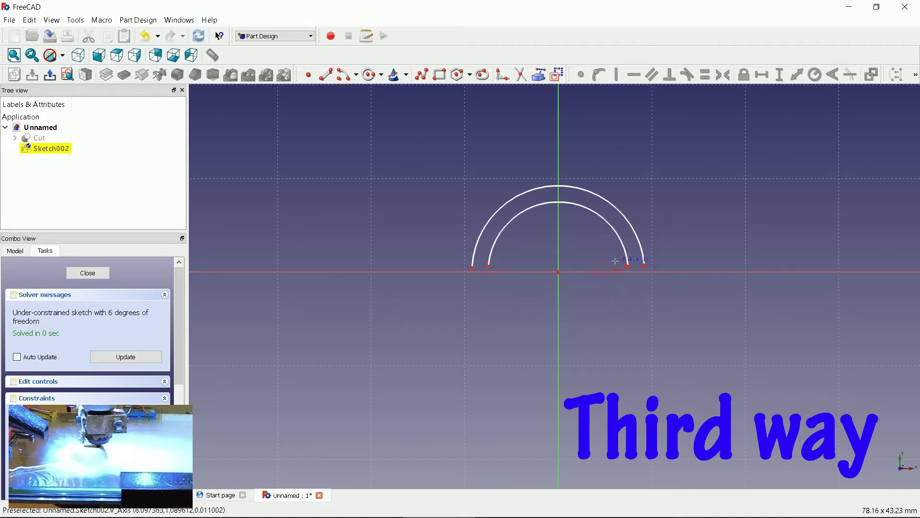
Close the profile with lines joining the arc ends on both sides, and make both lines horizontal.
right_click(615, 261)
click(325, 76)
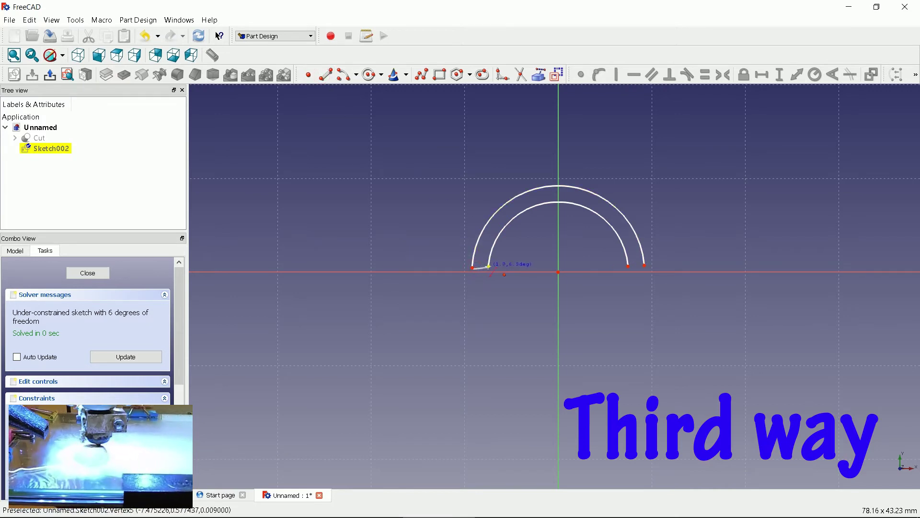
click(489, 266)
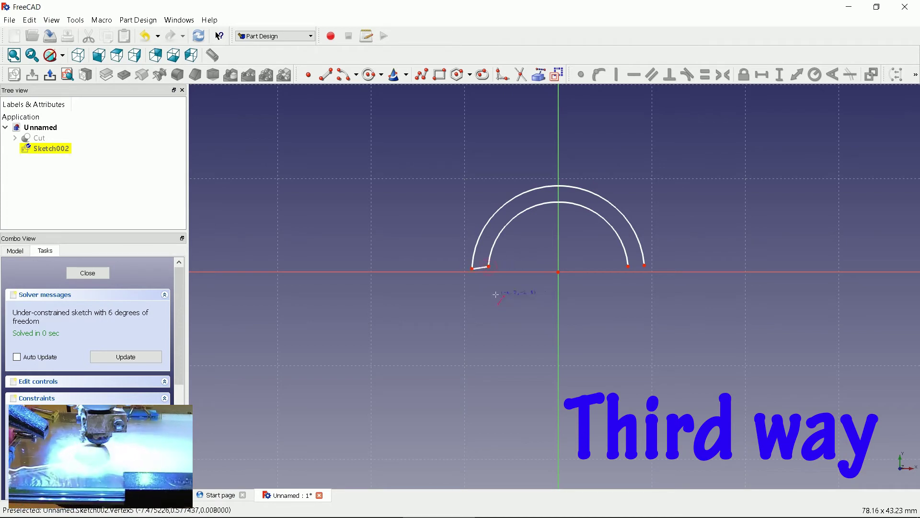
click(645, 266)
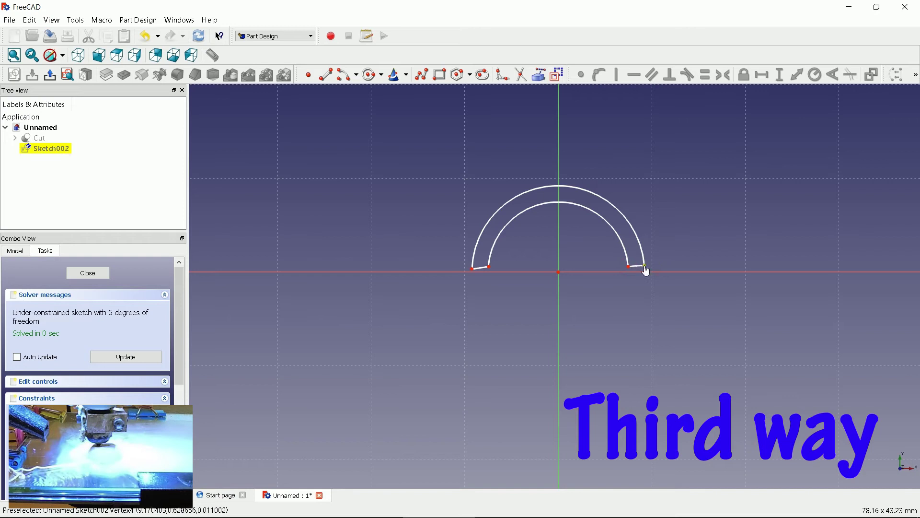
click(481, 268)
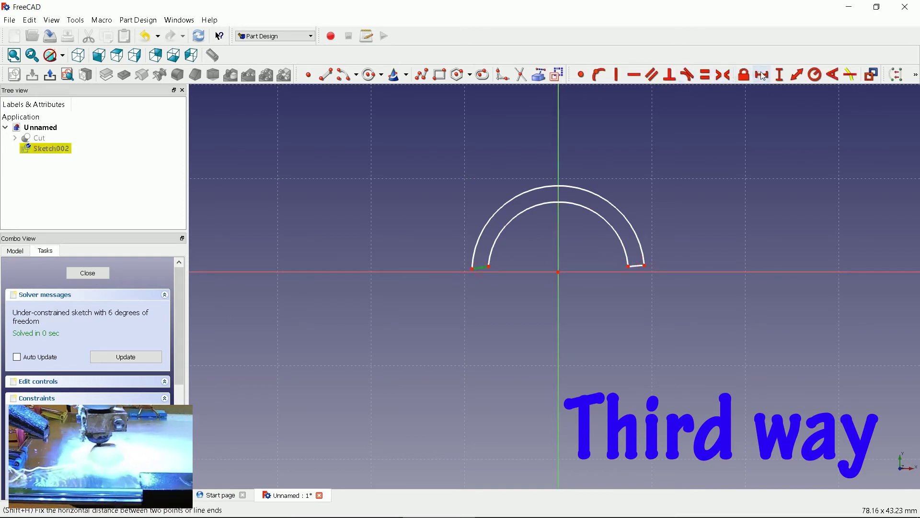
click(631, 76)
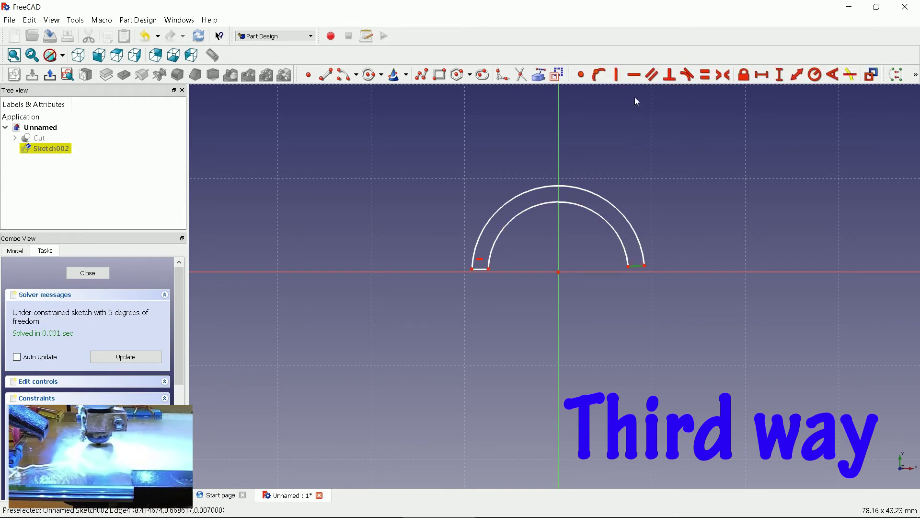
click(635, 77)
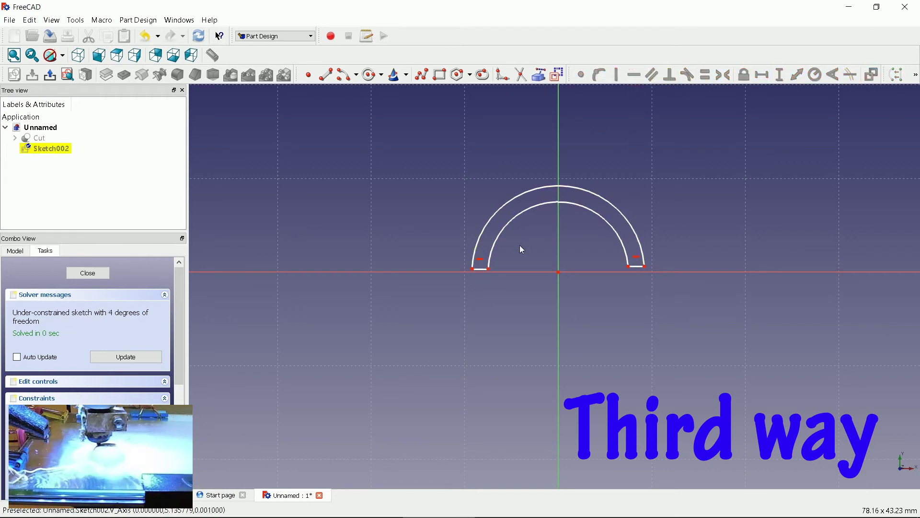
click(489, 269)
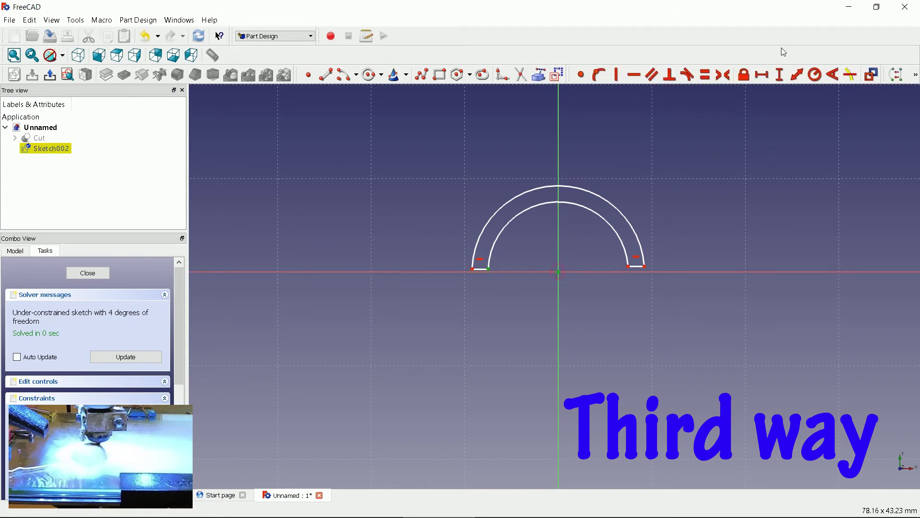
Set 0 mm vertical distance from the origin for both inner arc endpoints.
click(779, 75)
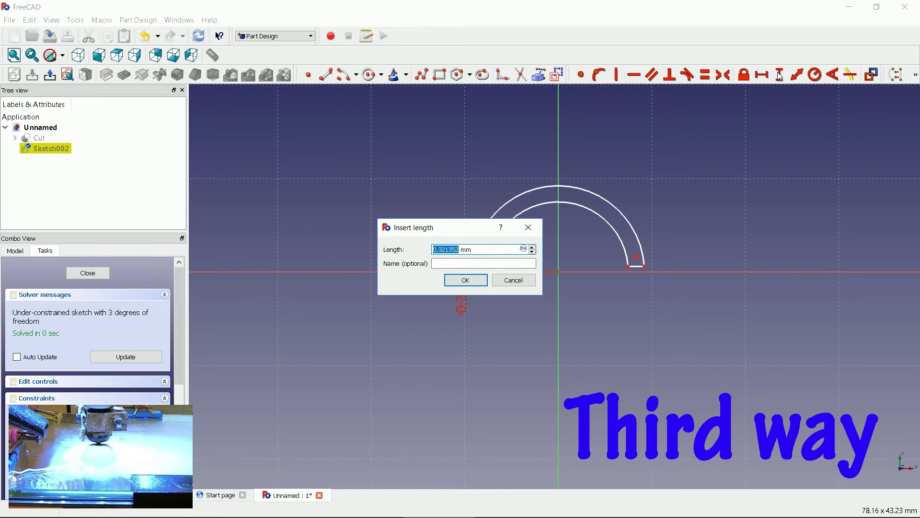
text(0)
key(Return)
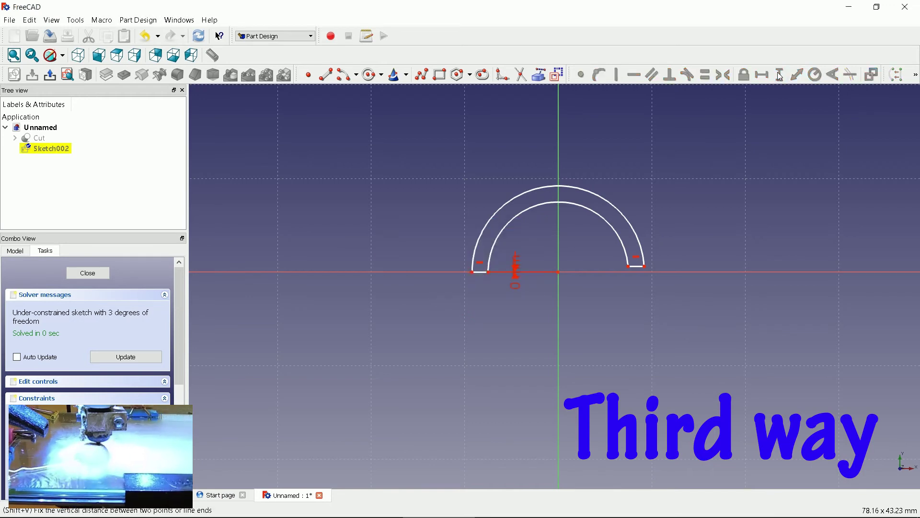
click(628, 266)
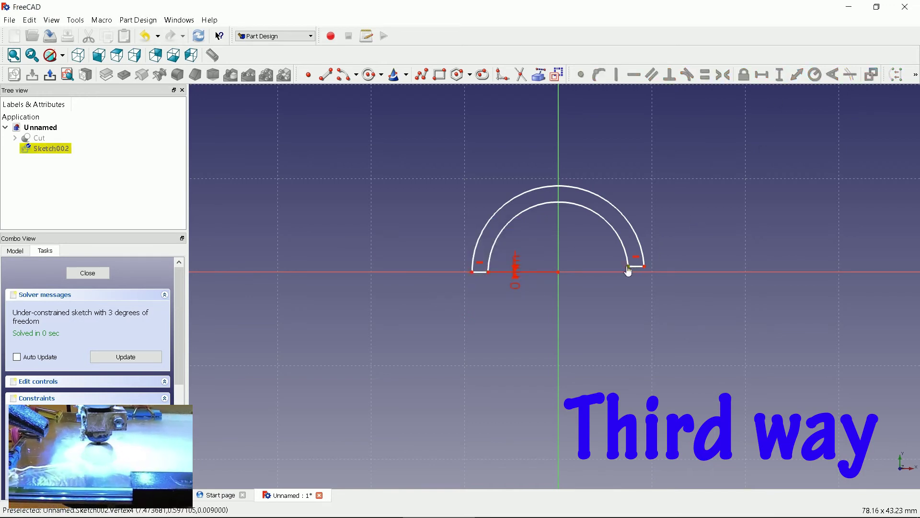
click(559, 273)
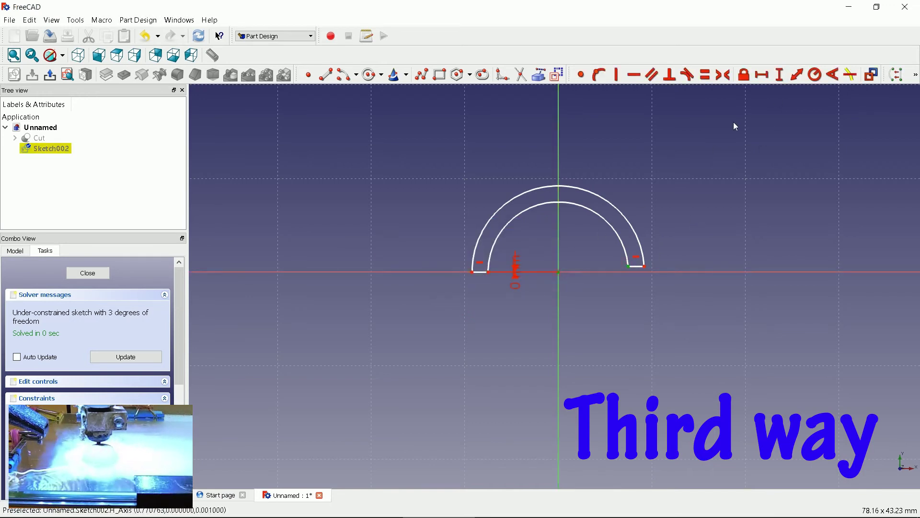
click(781, 75)
text(0)
key(Return)
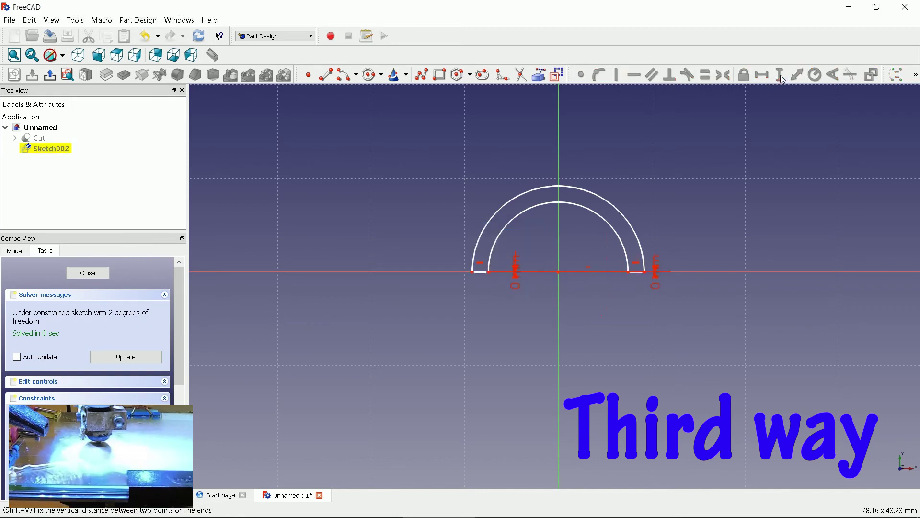
Give the inner arc an 8 mm radius and the outer arc 10 mm, arranging both labels.
click(600, 218)
click(815, 75)
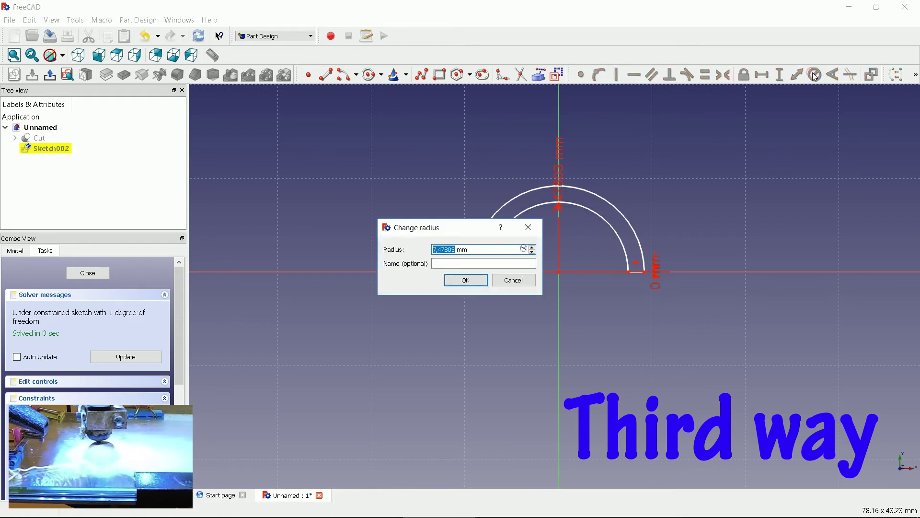
text(8)
key(Return)
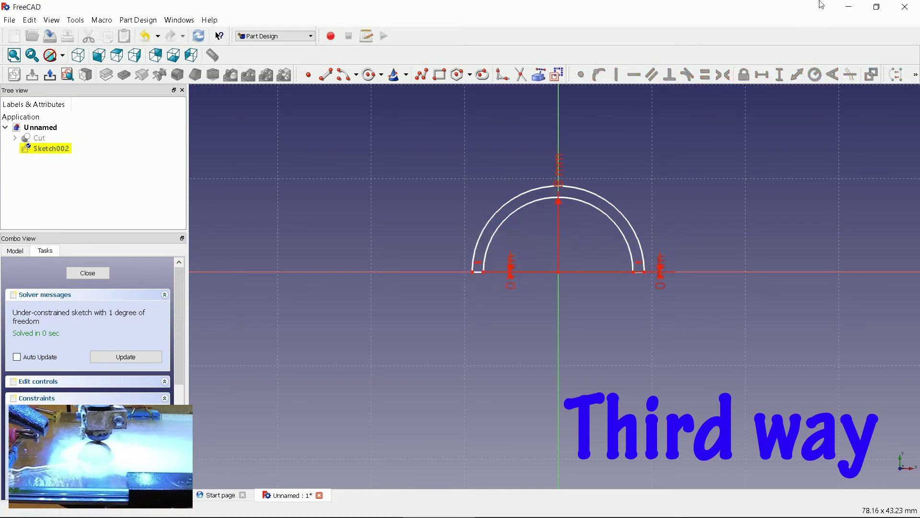
drag(560, 169, 635, 164)
click(622, 221)
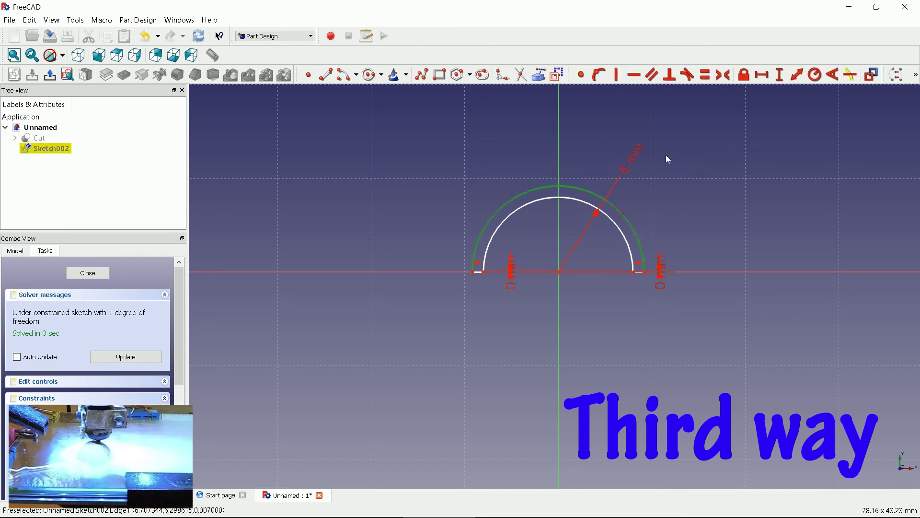
click(816, 75)
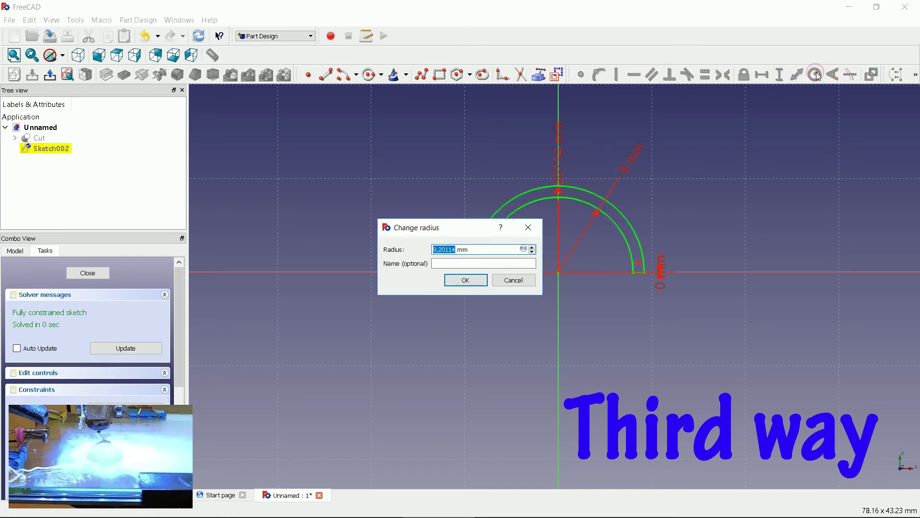
text(10)
key(Return)
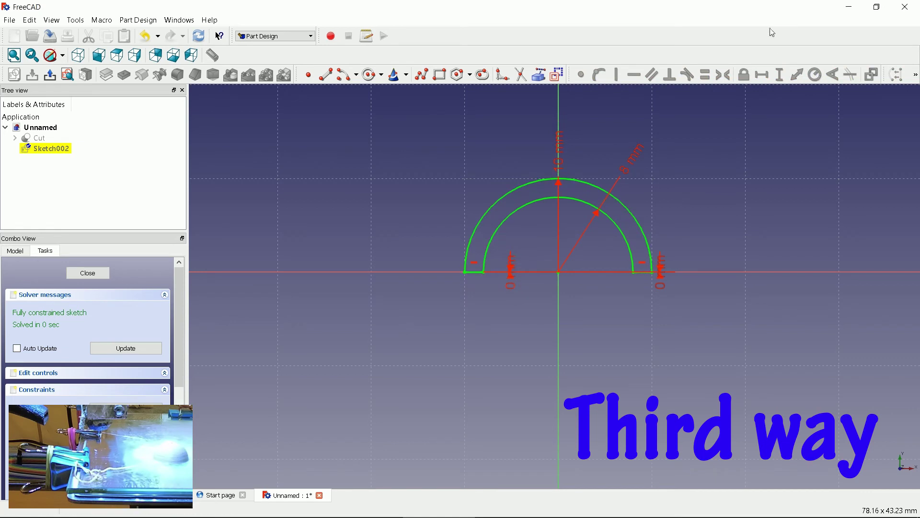
drag(558, 166, 650, 174)
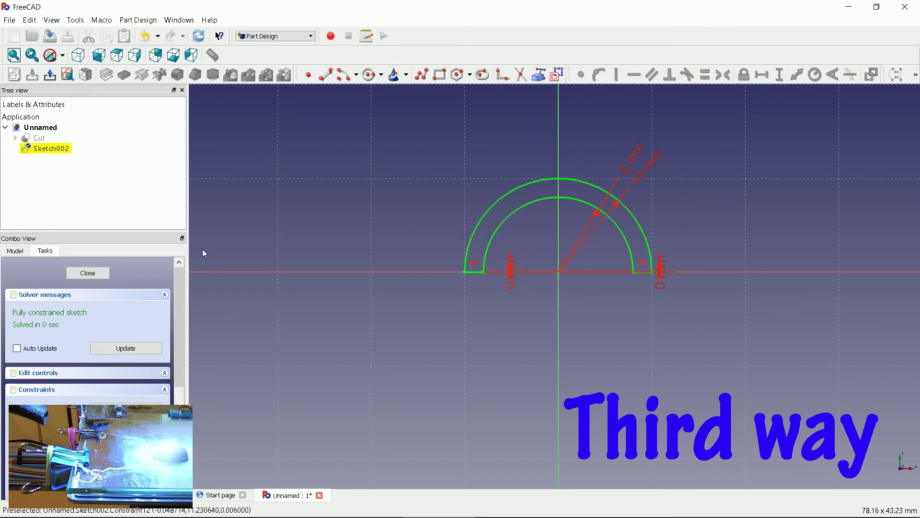
Revolve Sketch002 into Revolution002 about the horizontal sketch axis with a 180° angle.
click(72, 274)
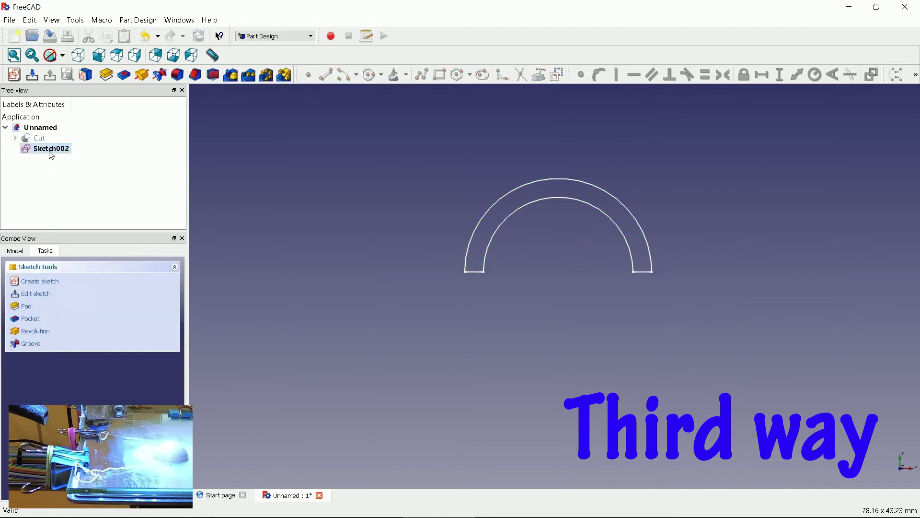
click(30, 331)
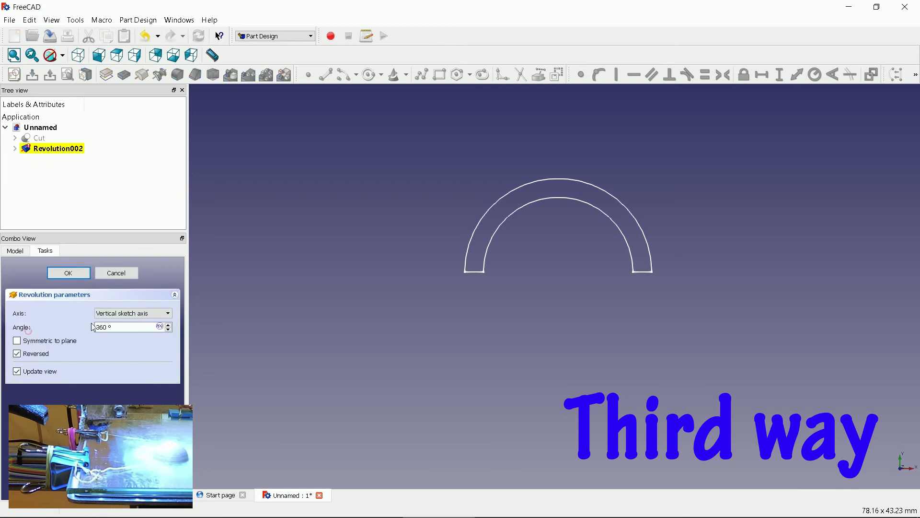
click(123, 314)
click(120, 330)
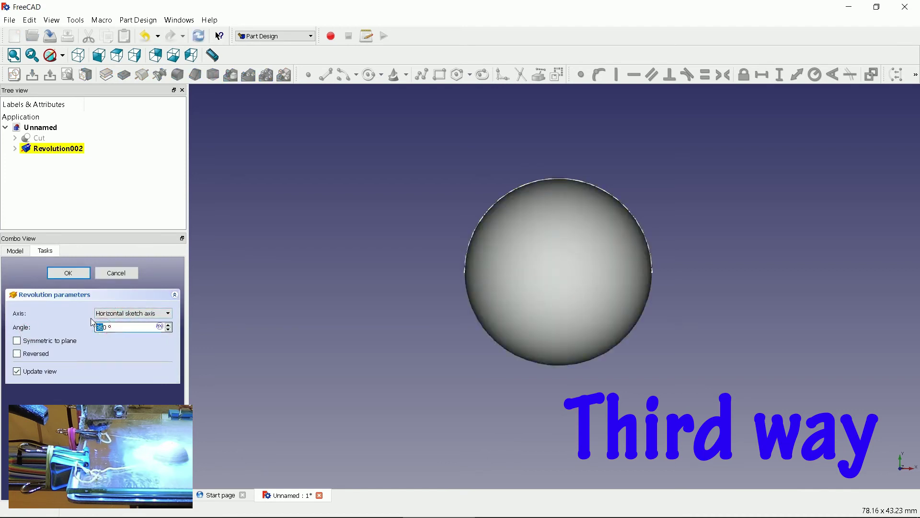
text(18)
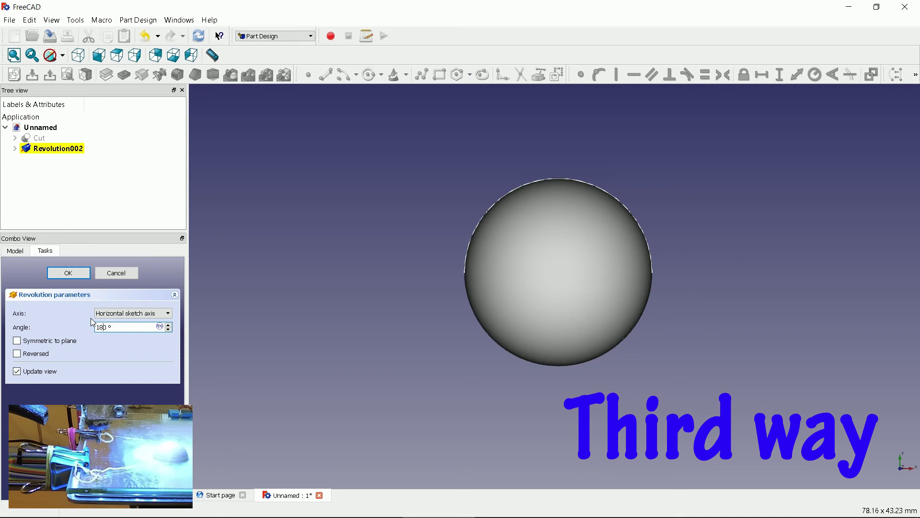
Accept Revolution002 and orbit the view to inspect the hollow inside of the dome.
click(73, 275)
middle_drag(702, 289, 373, 277)
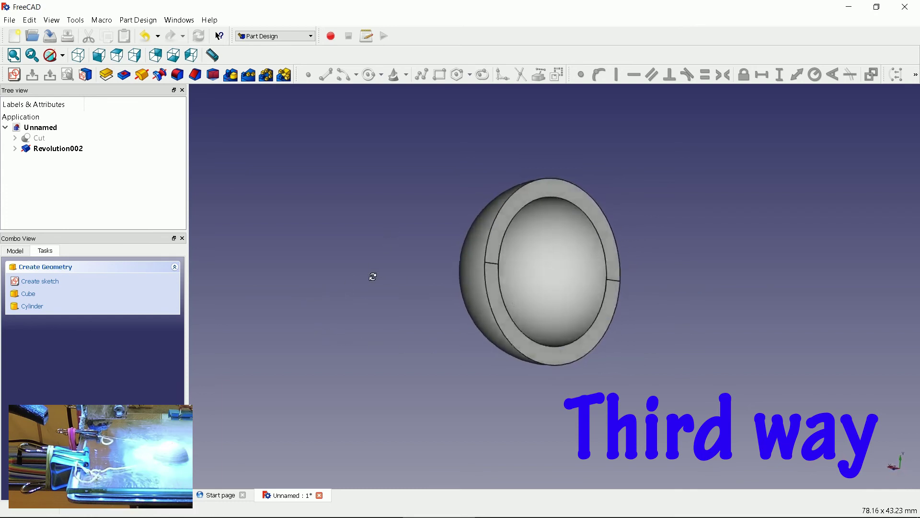
middle_drag(548, 273, 390, 272)
Compare Revolution002 with the earlier Cut shell, then hide both.
click(42, 139)
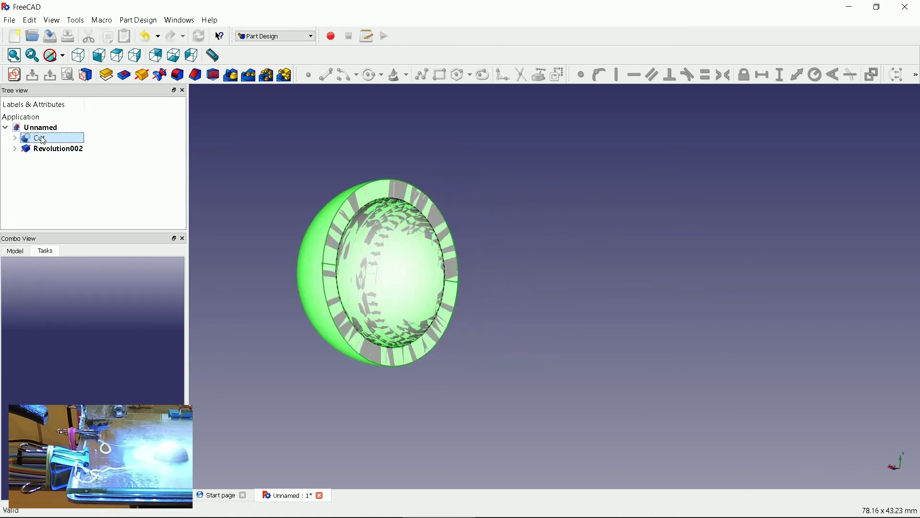
click(40, 150)
key(space)
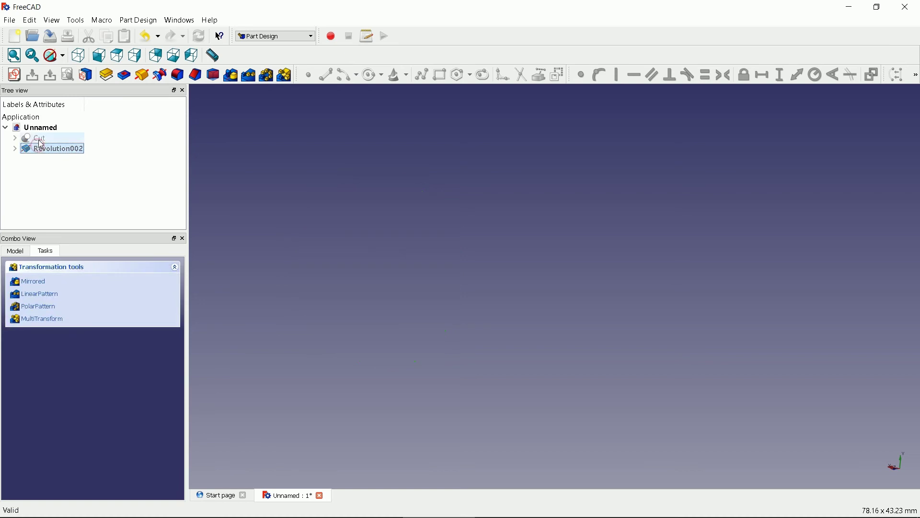
key(space)
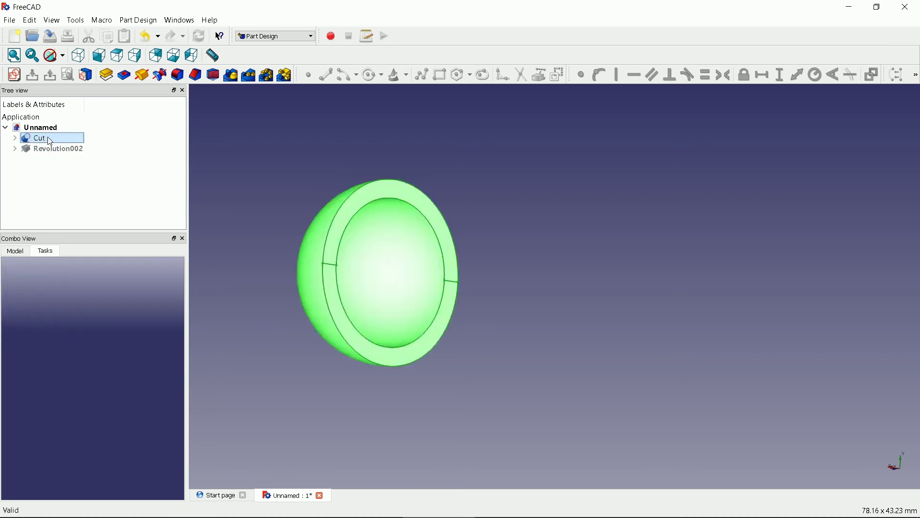
key(space)
click(60, 153)
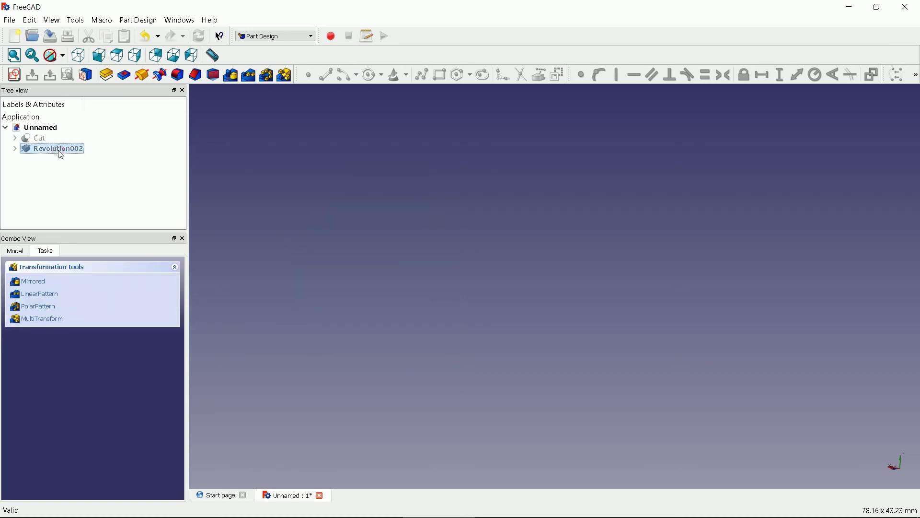